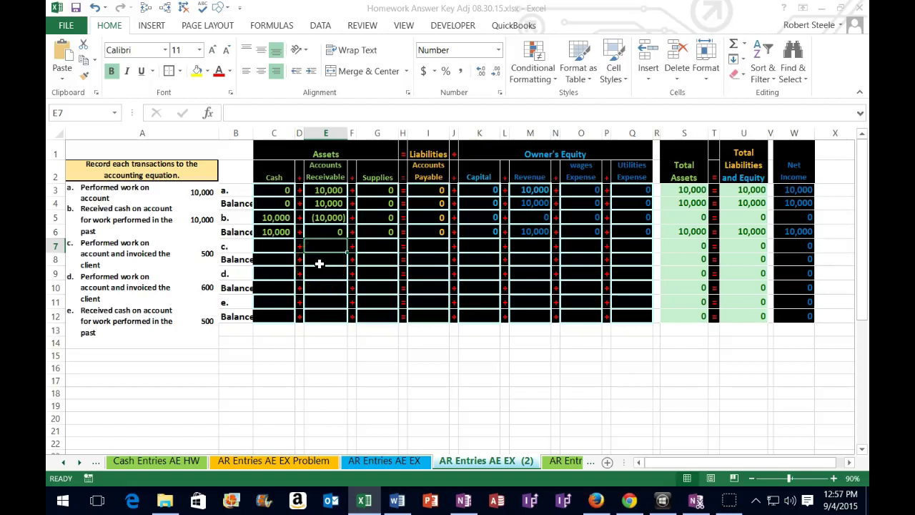
Record transaction c by entering 500 under Accounts Receivable in E7 and 500 under Revenue in M7.
{"action": "type", "text": "500"}
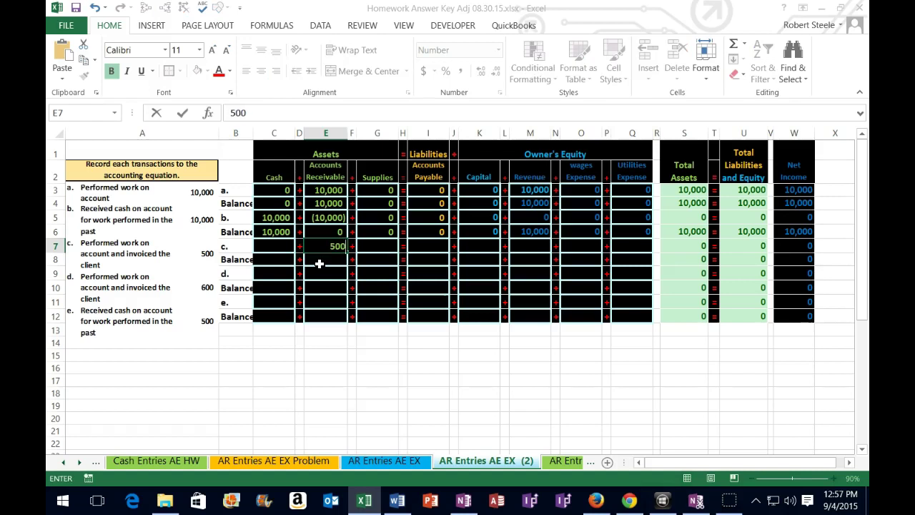
{"action": "key", "text": "Tab"}
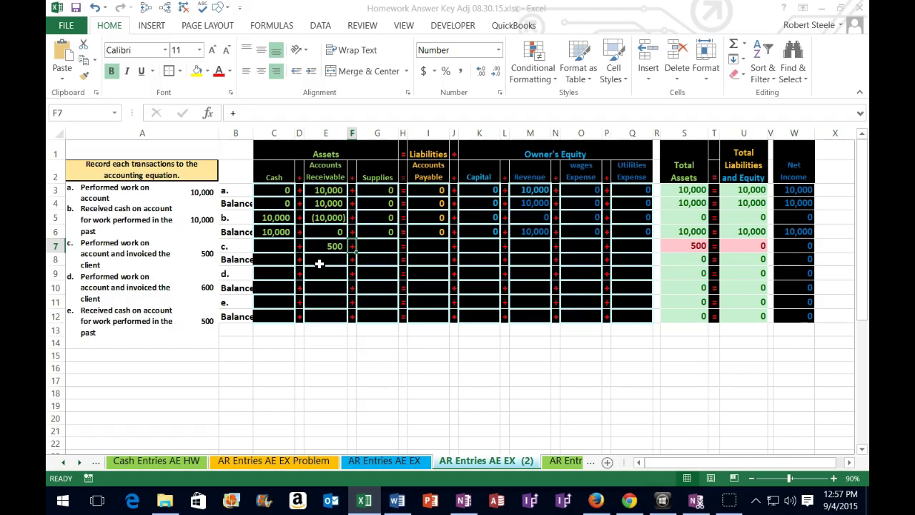
{"action": "left_click", "coordinate": [520, 247]}
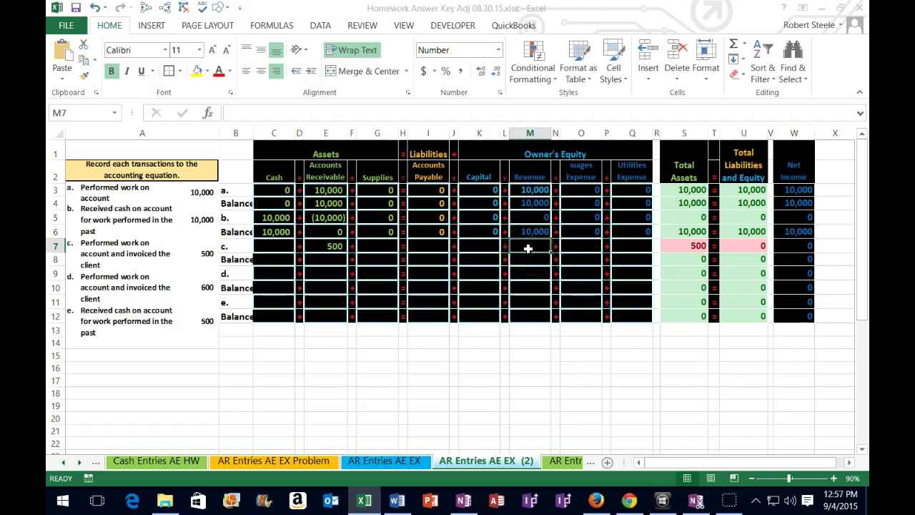
{"action": "type", "text": "500"}
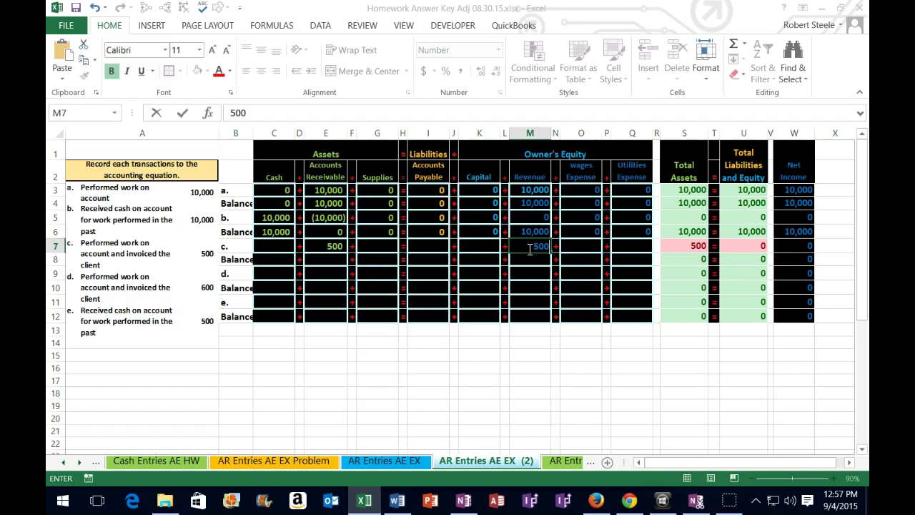
{"action": "key", "text": "Return"}
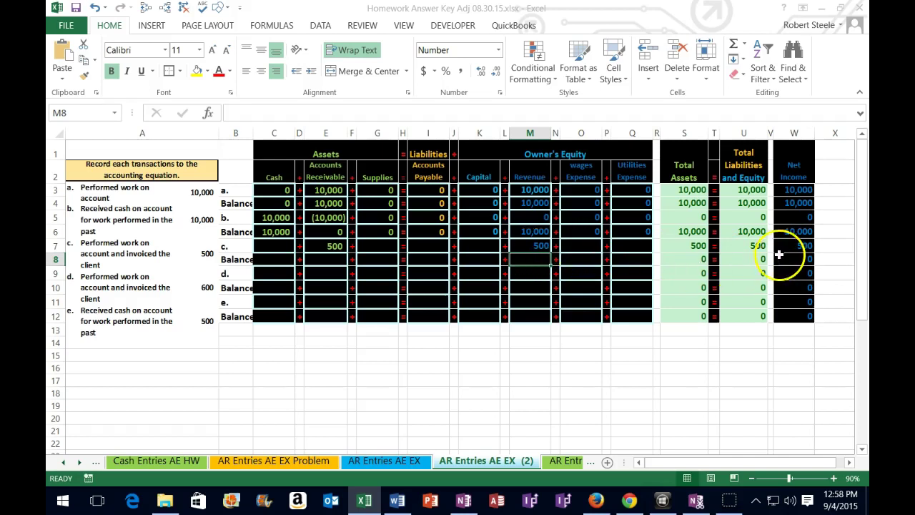
Enter 0 for Cash, Supplies and Accounts Payable in the transaction c row.
{"action": "left_click", "coordinate": [287, 246]}
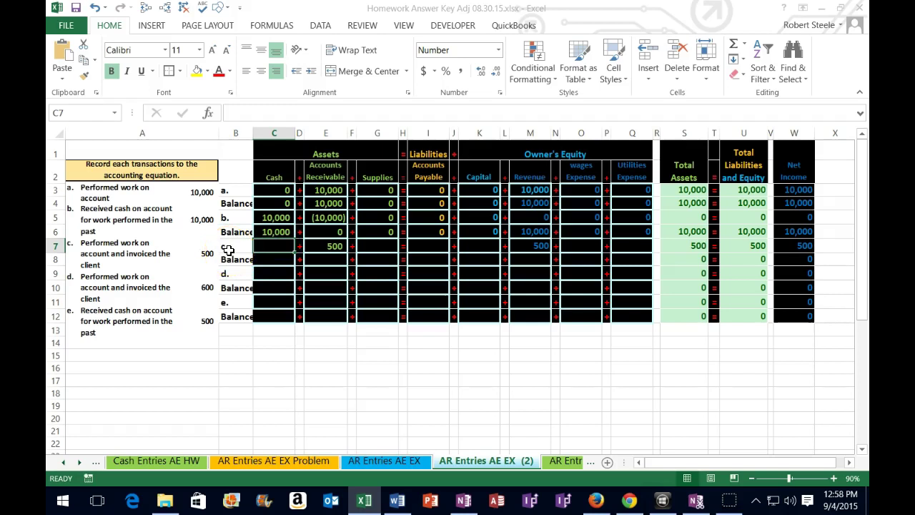
{"action": "type", "text": "0"}
{"action": "key", "text": "Tab"}
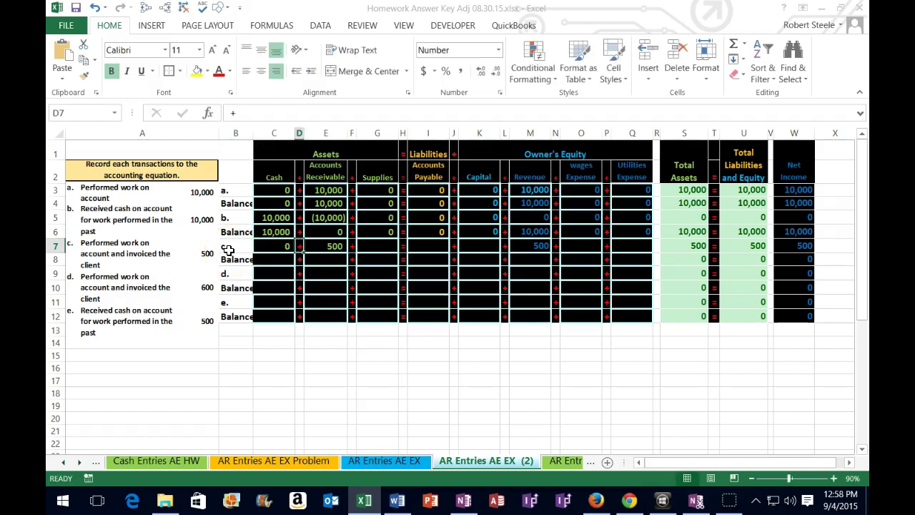
{"action": "key", "text": "Tab"}
{"action": "type", "text": "0"}
{"action": "key", "text": "Tab"}
{"action": "type", "text": "0"}
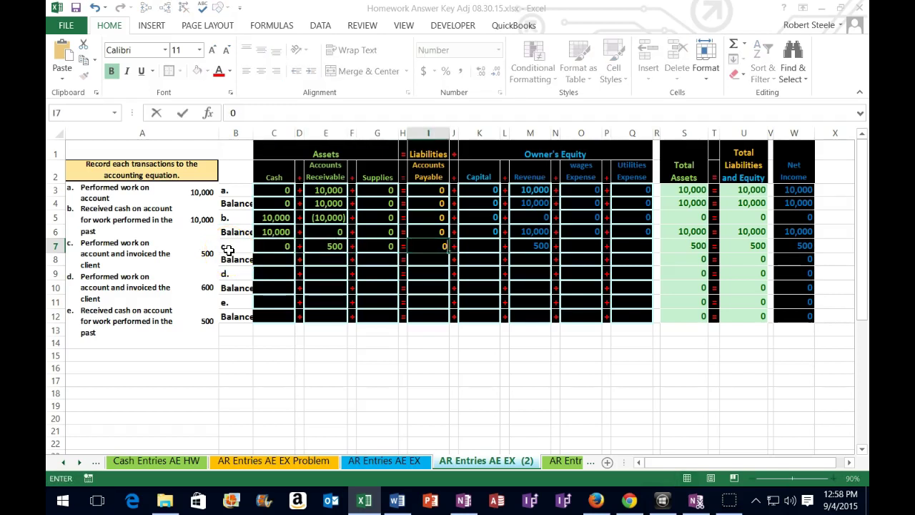
{"action": "key", "text": "Tab"}
Enter 0 for Capital, Wages Expense and Utilities Expense in the transaction c row.
{"action": "type", "text": "0"}
{"action": "key", "text": "Tab"}
{"action": "key", "text": "Tab"}
{"action": "type", "text": "0"}
{"action": "key", "text": "Tab"}
{"action": "key", "text": "Tab"}
{"action": "type", "text": "0"}
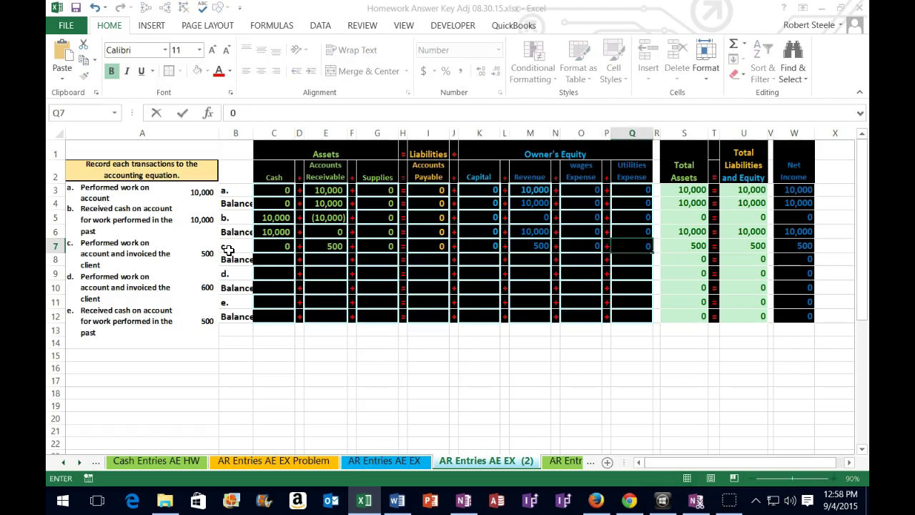
{"action": "key", "text": "Return"}
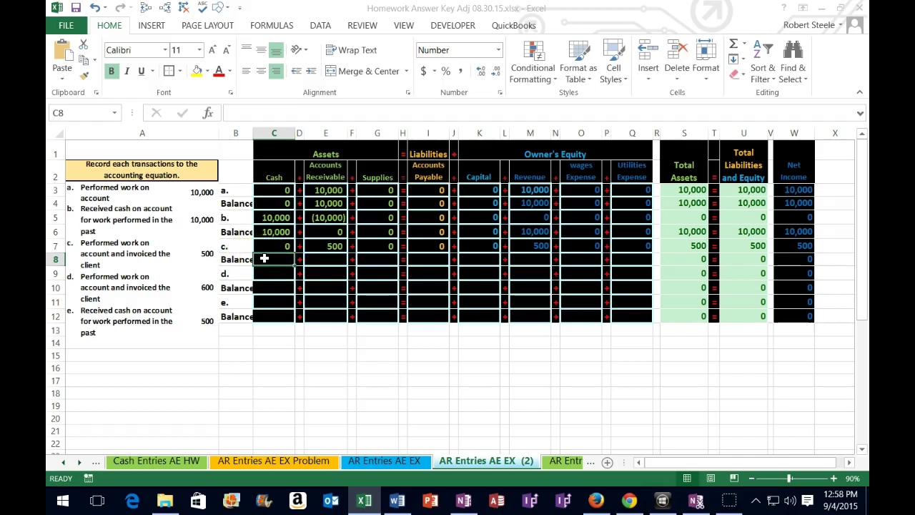
Calculate the Cash balance after transaction c in C8 with the formula =C6+C7.
{"action": "left_click_drag", "start_coordinate": [241, 231], "coordinate": [623, 240]}
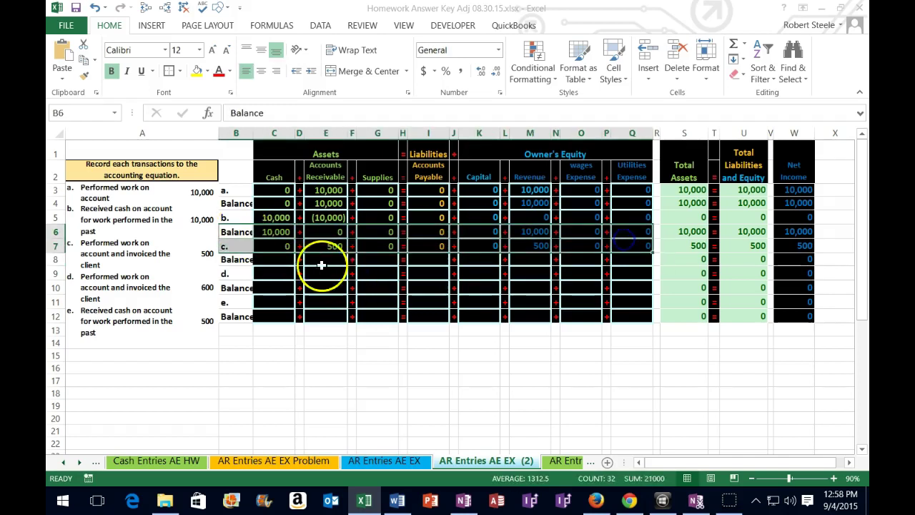
{"action": "left_click", "coordinate": [279, 261]}
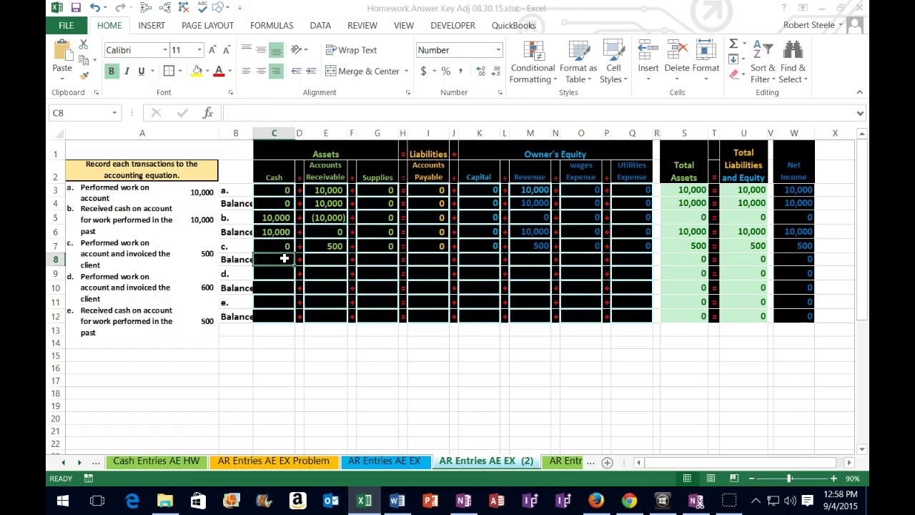
{"action": "type", "text": "="}
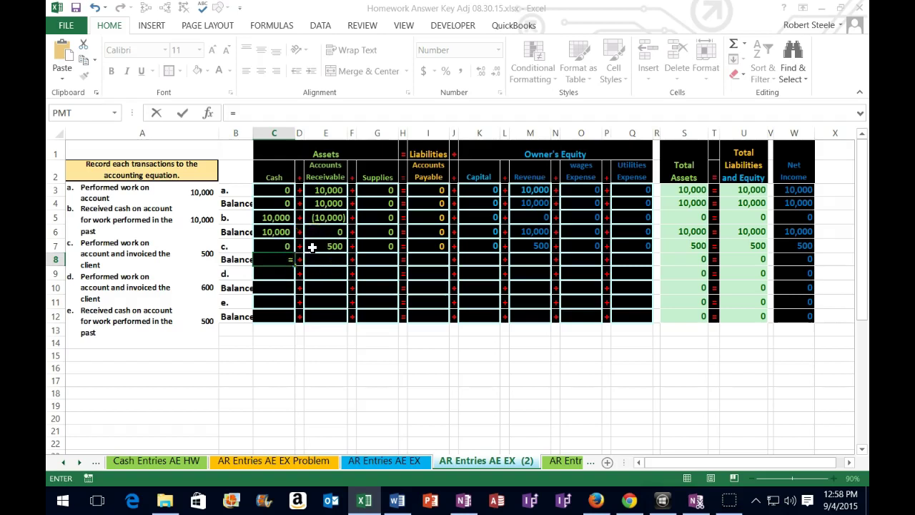
{"action": "key", "text": "Up"}
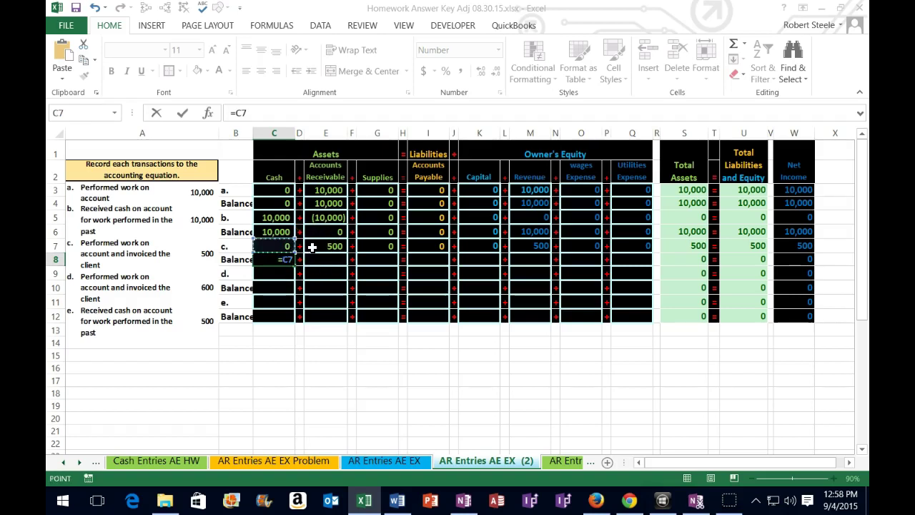
{"action": "key", "text": "Up"}
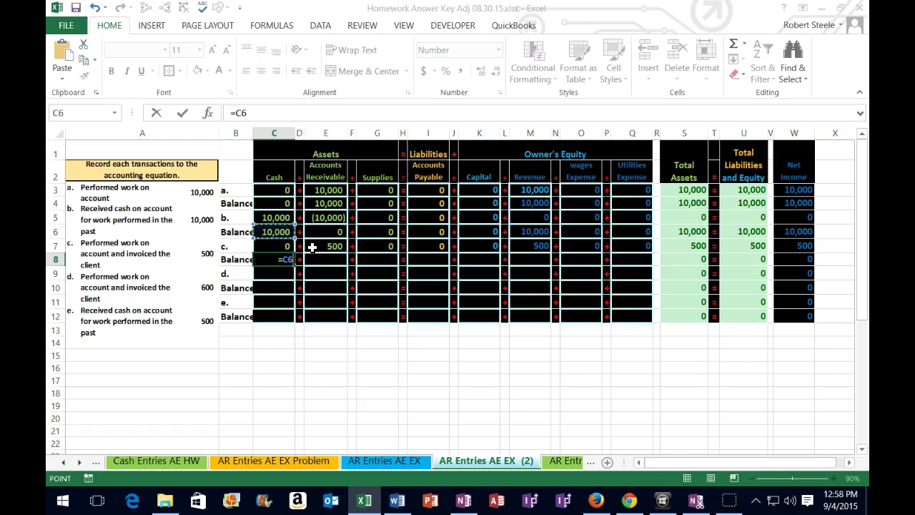
{"action": "type", "text": "+"}
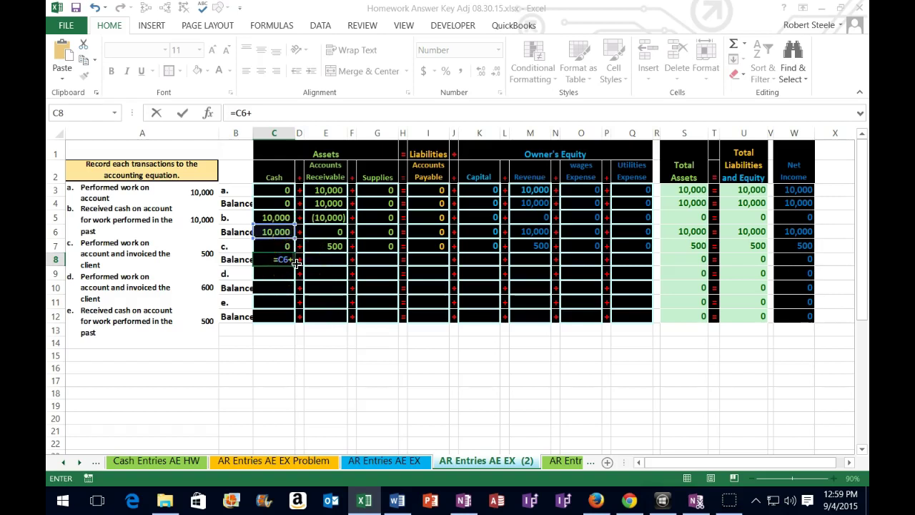
{"action": "key", "text": "Up"}
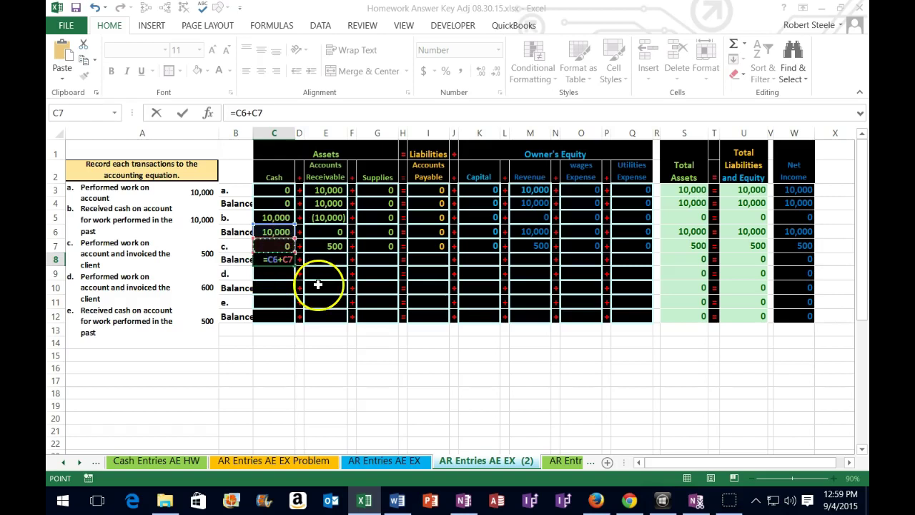
{"action": "key", "text": "Tab"}
{"action": "key", "text": "Tab"}
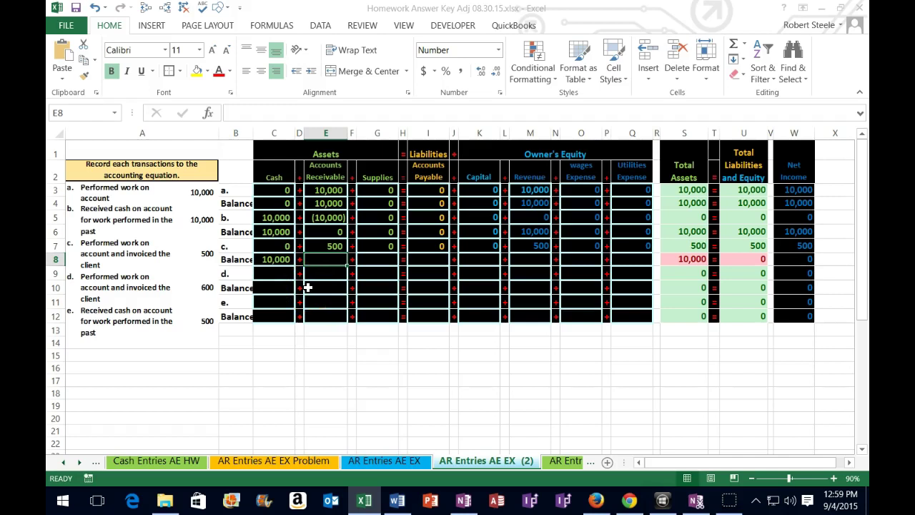
Calculate the Accounts Receivable balance after transaction c in E8 with the formula =E6+E7.
{"action": "type", "text": "="}
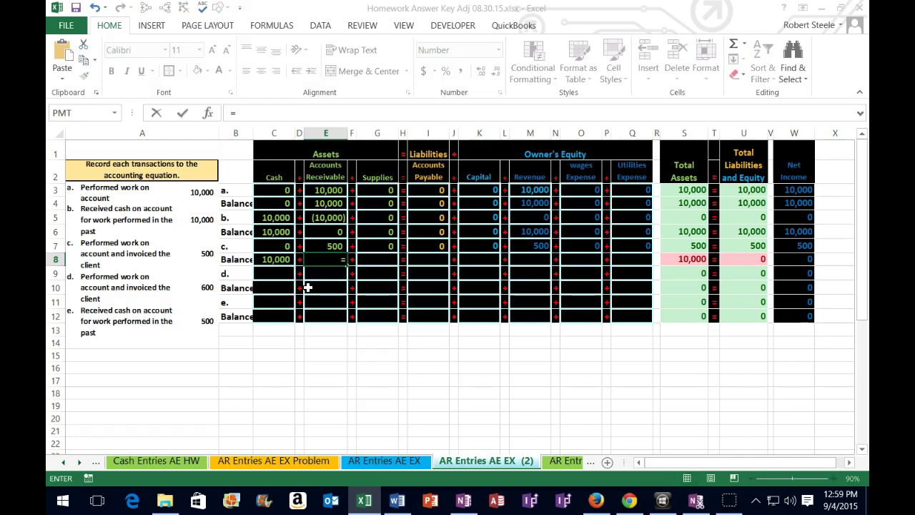
{"action": "key", "text": "Up"}
{"action": "key", "text": "Up"}
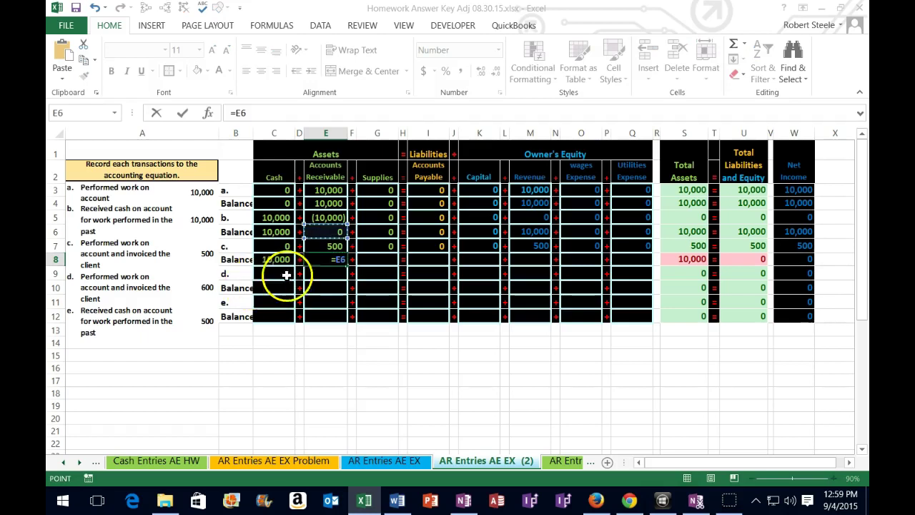
{"action": "type", "text": "+"}
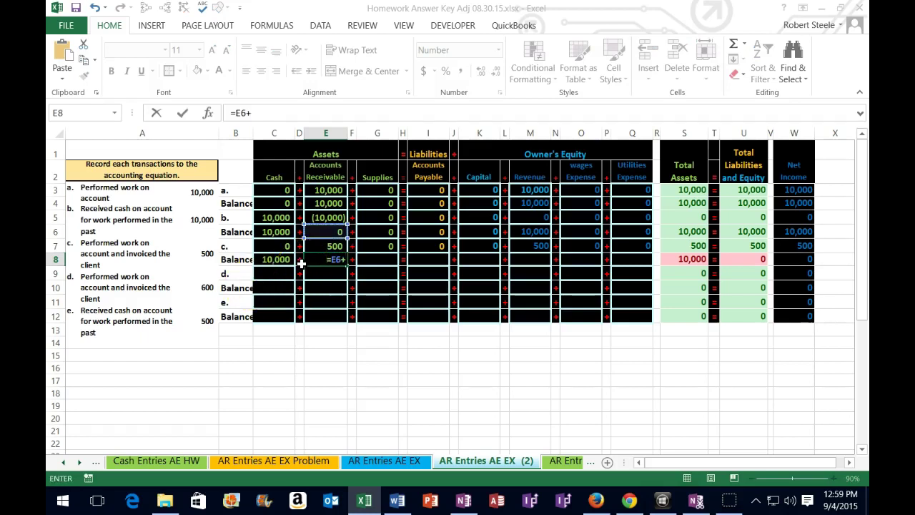
{"action": "key", "text": "Up"}
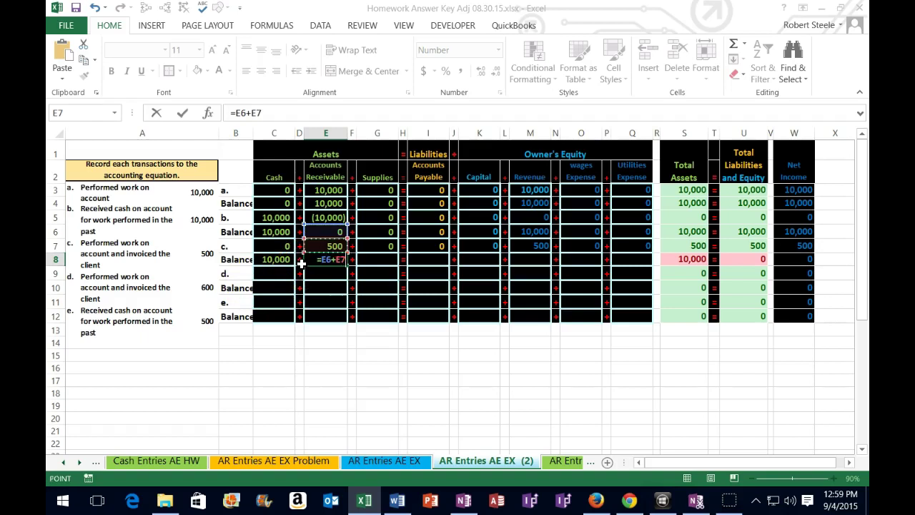
{"action": "key", "text": "Tab"}
{"action": "key", "text": "Tab"}
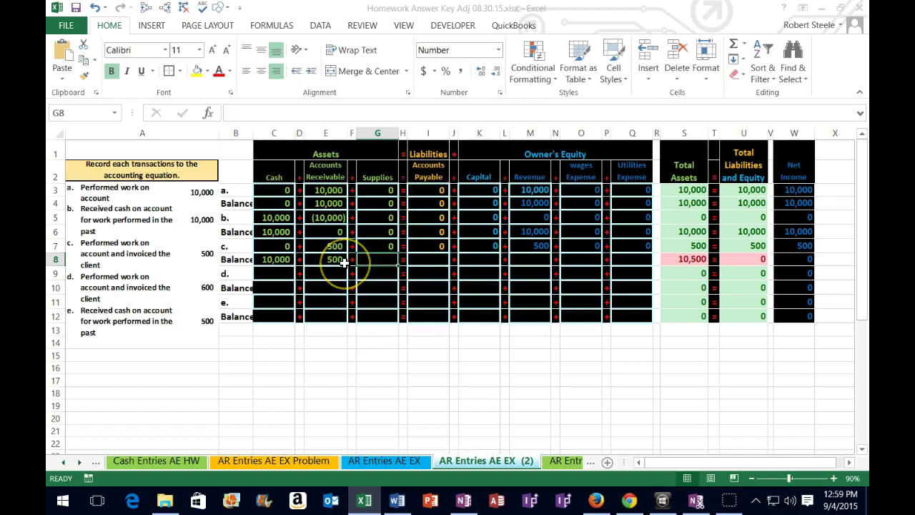
Calculate the Supplies balance after transaction c in G8 with the formula =G6+G7.
{"action": "type", "text": "="}
{"action": "key", "text": "Up"}
{"action": "key", "text": "Up"}
{"action": "type", "text": "+"}
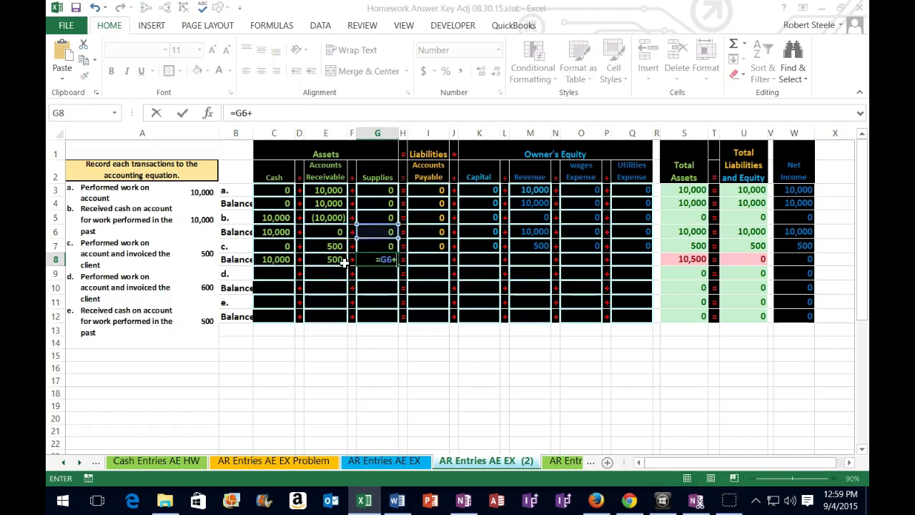
{"action": "key", "text": "Up"}
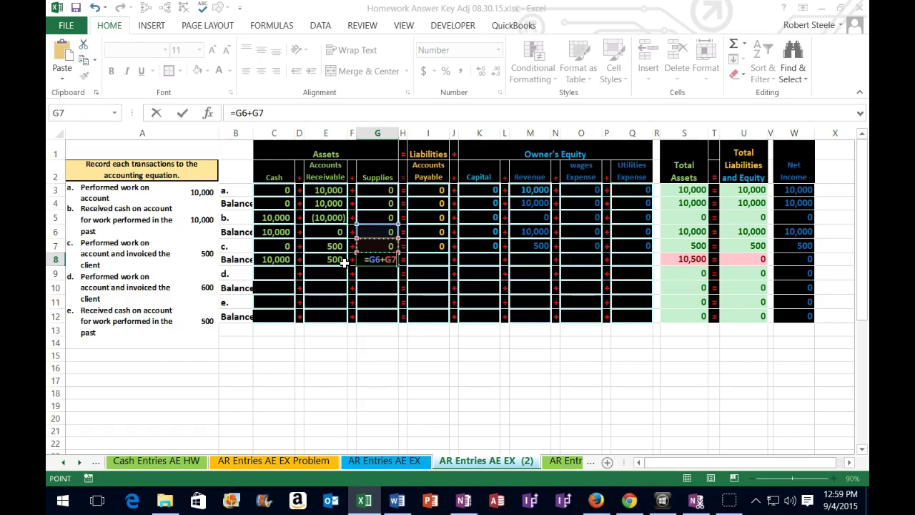
{"action": "key", "text": "Tab"}
{"action": "key", "text": "Tab"}
Calculate the Accounts Payable balance after transaction c in I8 with the formula =I6+I7.
{"action": "type", "text": "="}
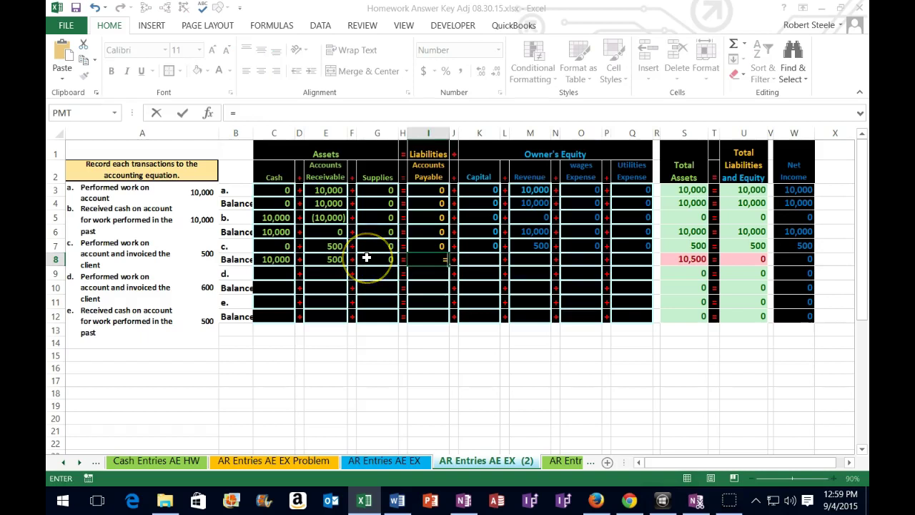
{"action": "key", "text": "Up"}
{"action": "key", "text": "Up"}
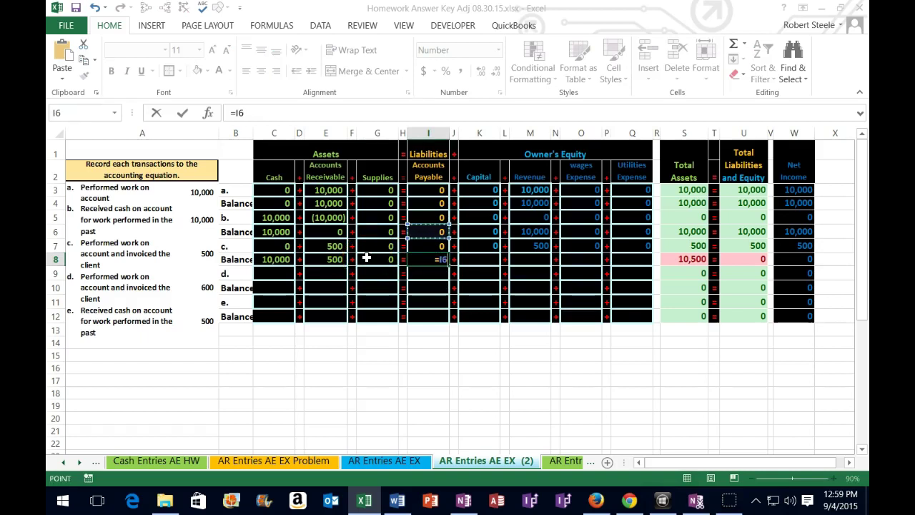
{"action": "type", "text": "+"}
{"action": "key", "text": "Up"}
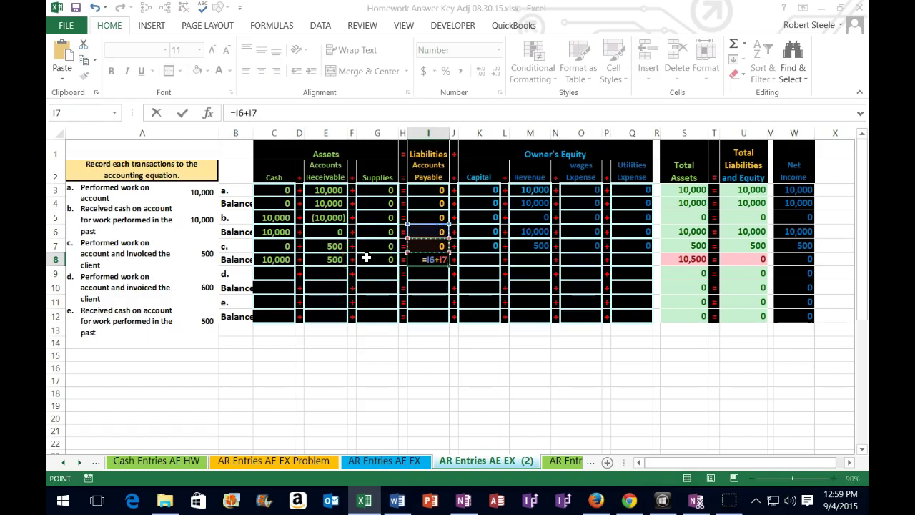
{"action": "key", "text": "Tab"}
{"action": "key", "text": "Tab"}
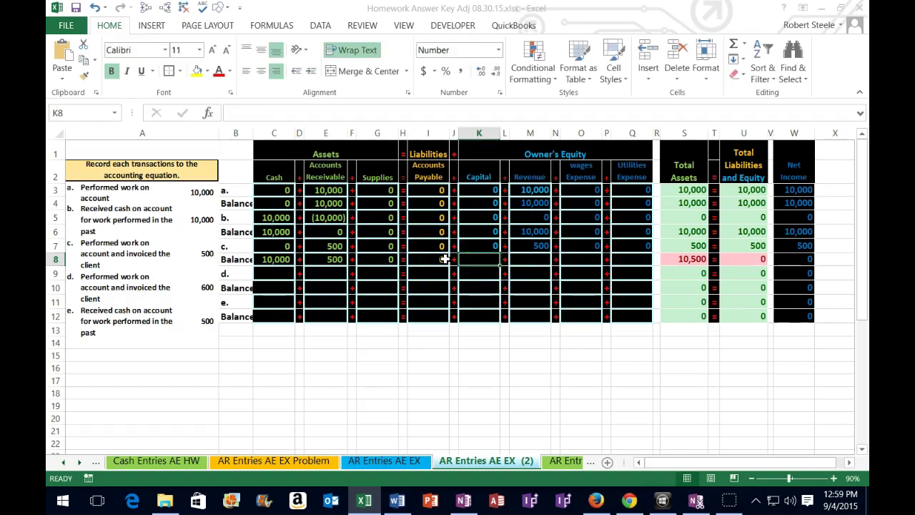
Calculate the Capital balance after transaction c in K8 with the formula =K6+K7.
{"action": "type", "text": "="}
{"action": "key", "text": "Up"}
{"action": "key", "text": "Up"}
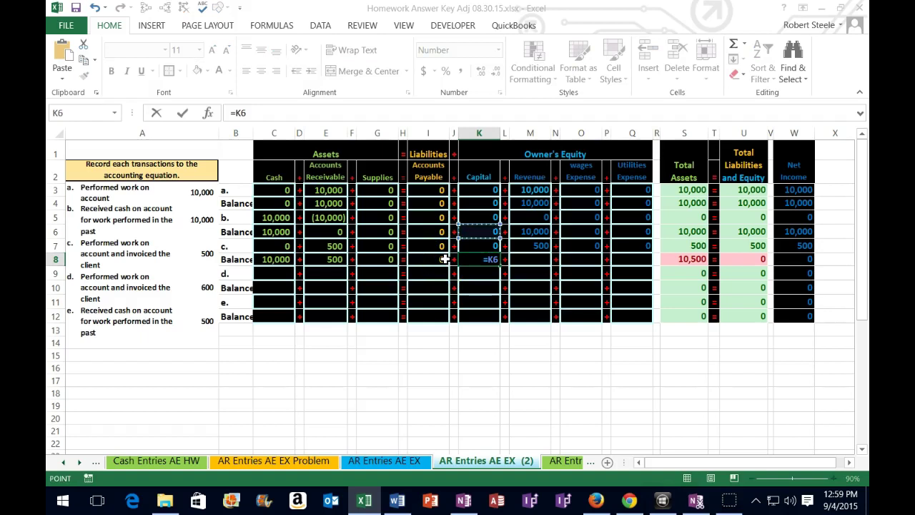
{"action": "type", "text": "+"}
{"action": "key", "text": "Up"}
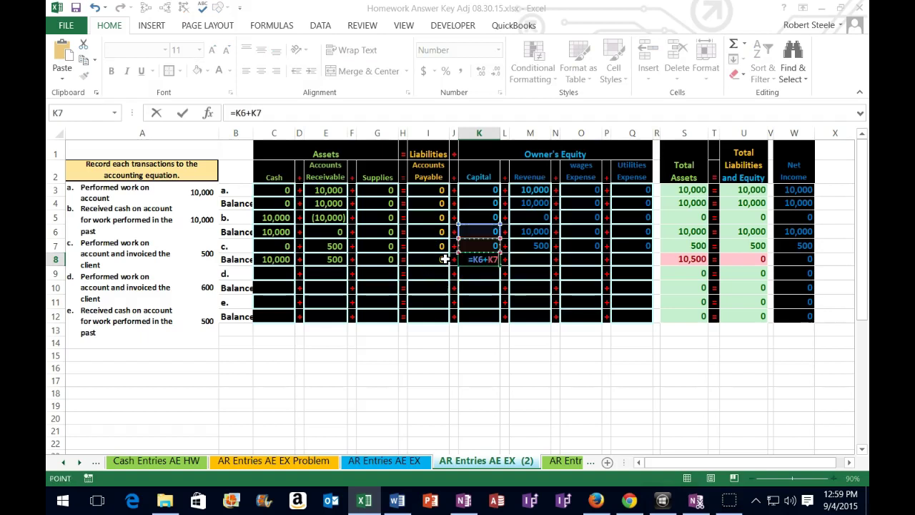
{"action": "key", "text": "Tab"}
{"action": "key", "text": "Tab"}
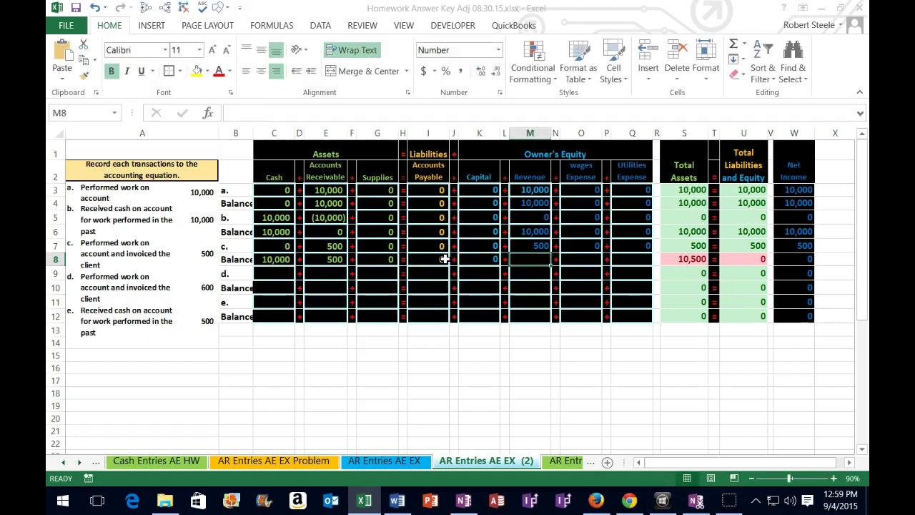
Calculate the Revenue balance after transaction c in M8 with the formula =M6+M7.
{"action": "type", "text": "="}
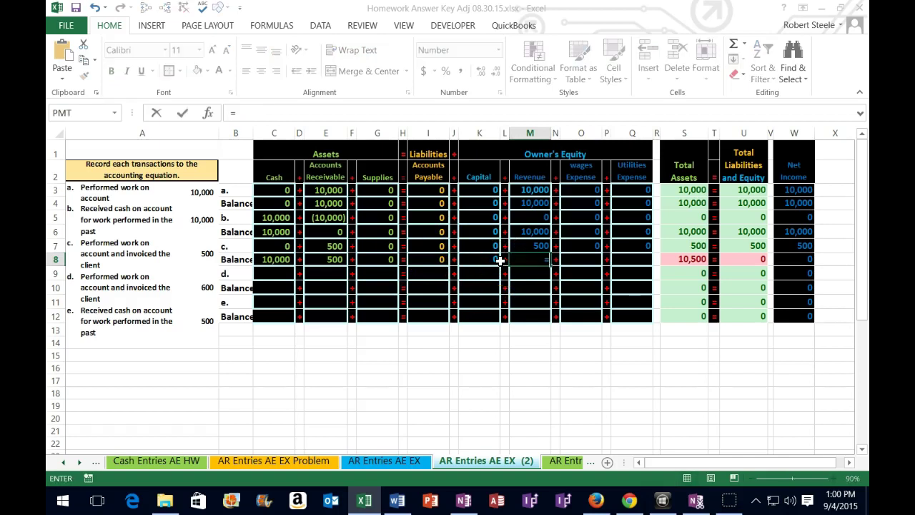
{"action": "key", "text": "Up"}
{"action": "key", "text": "Up"}
{"action": "type", "text": "+"}
{"action": "key", "text": "Up"}
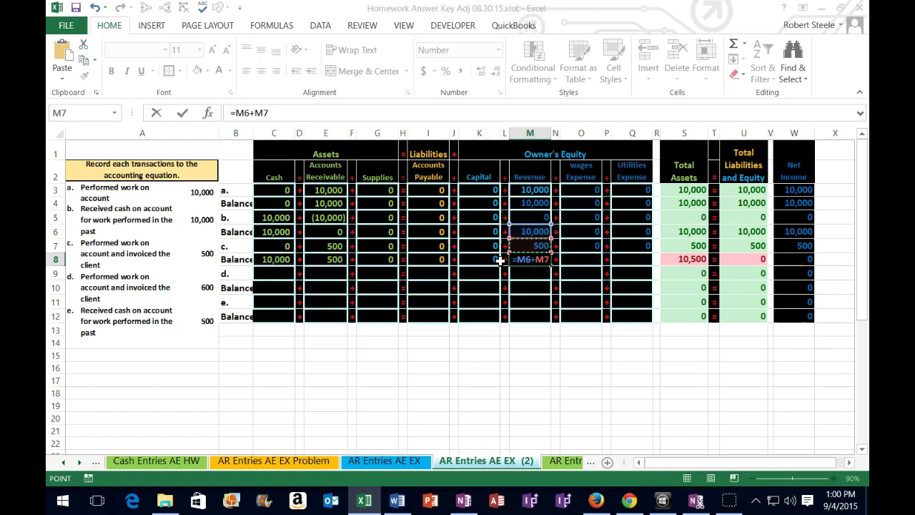
{"action": "key", "text": "Tab"}
{"action": "key", "text": "Tab"}
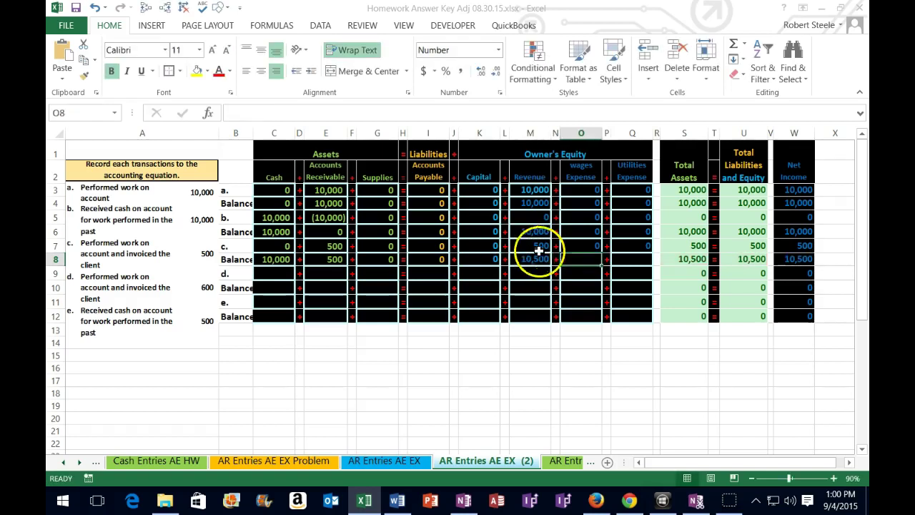
Calculate the Wages Expense balance after transaction c in O8 with the formula =O6+O7.
{"action": "type", "text": "="}
{"action": "key", "text": "Up"}
{"action": "key", "text": "Up"}
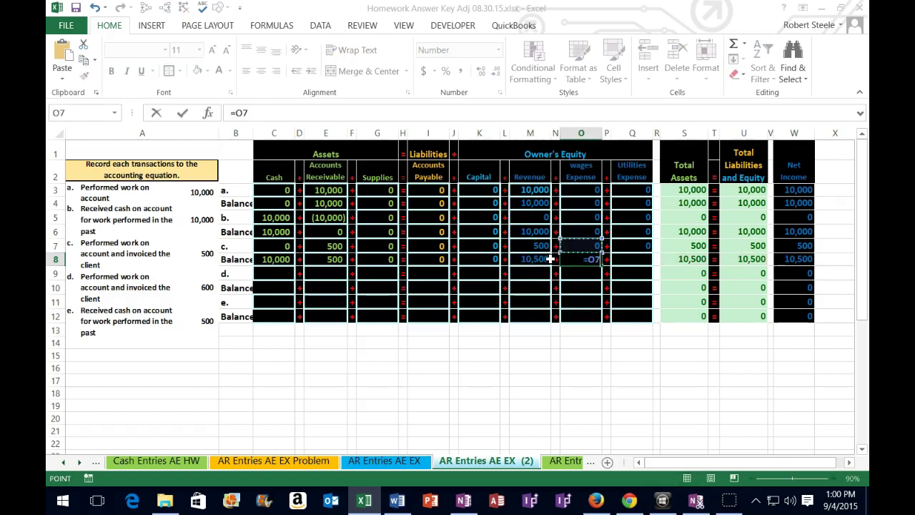
{"action": "type", "text": "+"}
{"action": "key", "text": "Up"}
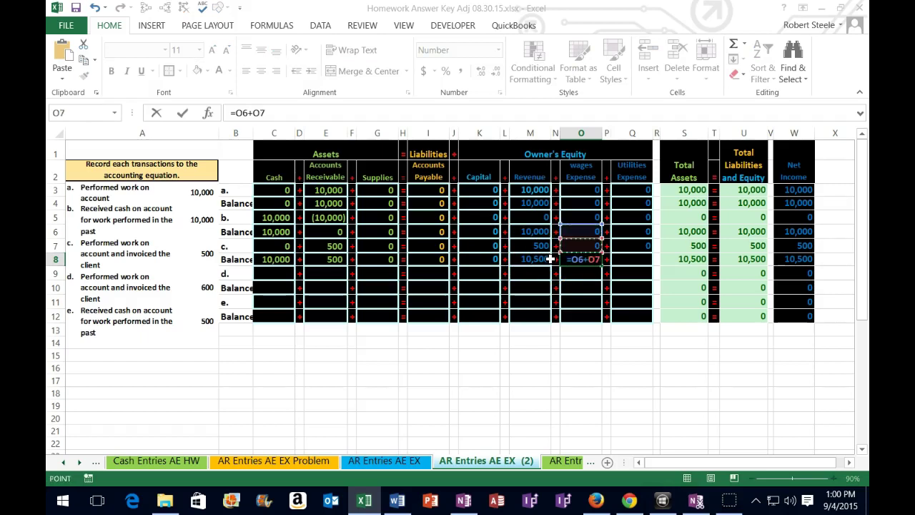
{"action": "key", "text": "Tab"}
{"action": "key", "text": "Tab"}
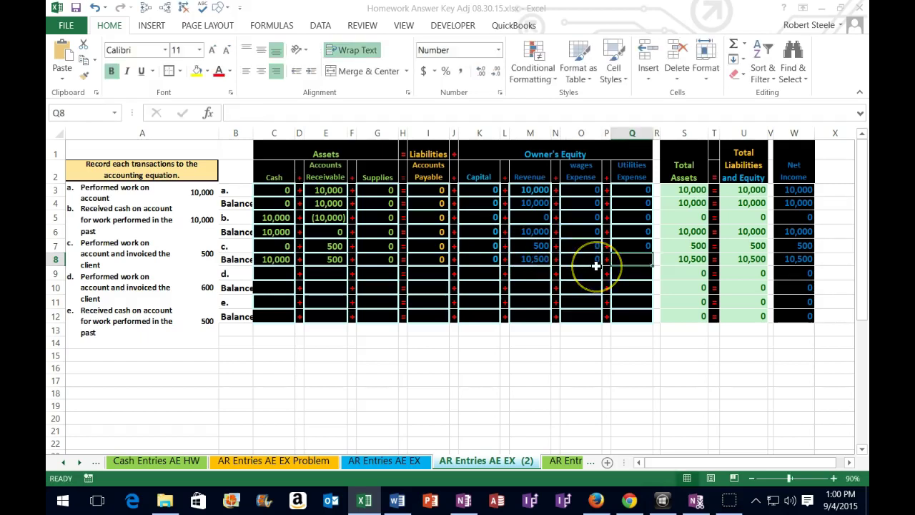
Calculate the Utilities Expense balance after transaction c in Q8 with the formula =Q6+Q7.
{"action": "type", "text": "="}
{"action": "key", "text": "Up"}
{"action": "key", "text": "Up"}
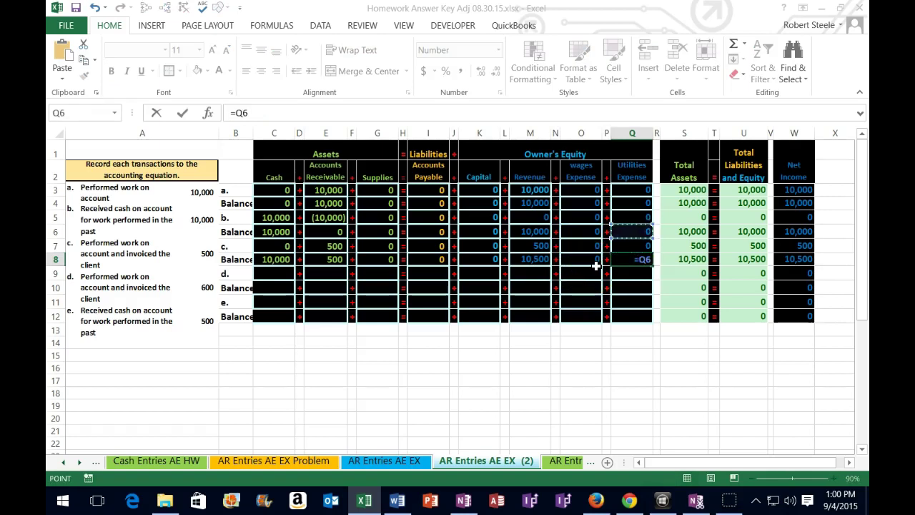
{"action": "type", "text": "+"}
{"action": "key", "text": "Up"}
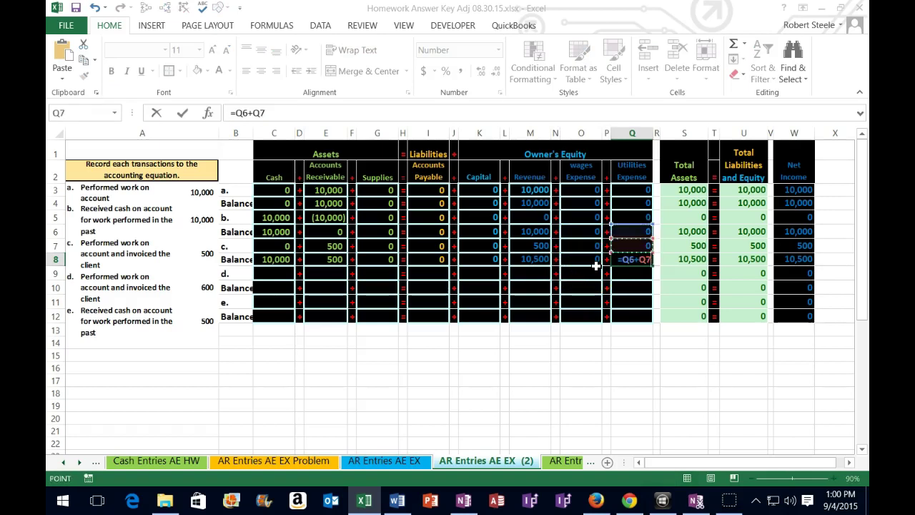
{"action": "key", "text": "Return"}
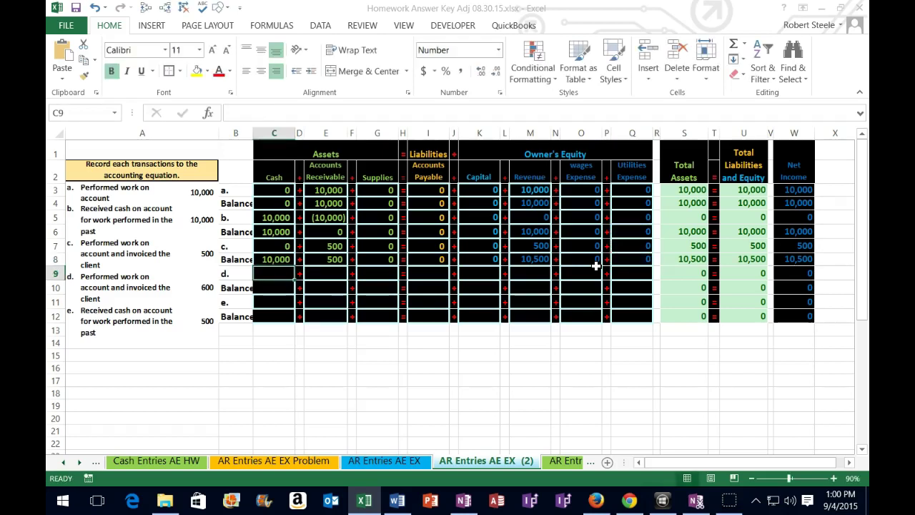
Review the row 8 balances across assets, liabilities and owner's equity, along with the Accounts Receivable column and the rows for transaction d.
{"action": "left_click_drag", "start_coordinate": [266, 259], "coordinate": [382, 264]}
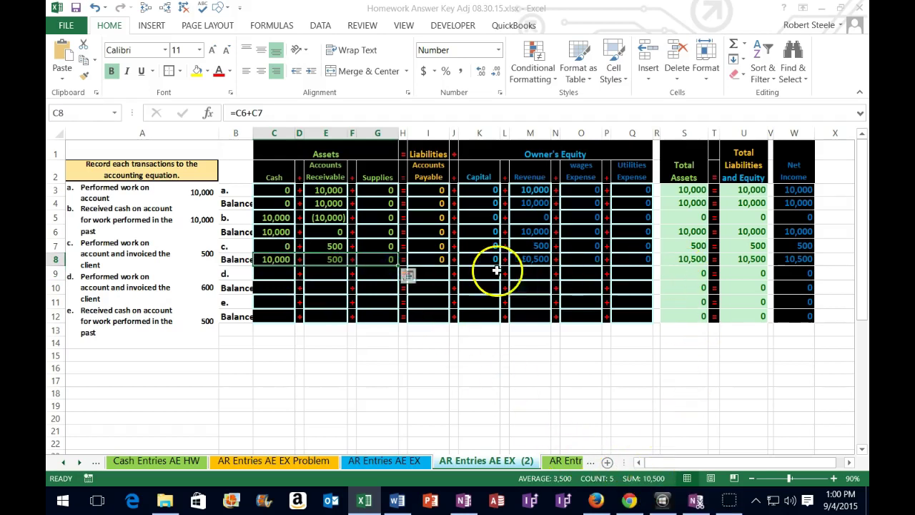
{"action": "left_click_drag", "start_coordinate": [429, 260], "coordinate": [628, 261]}
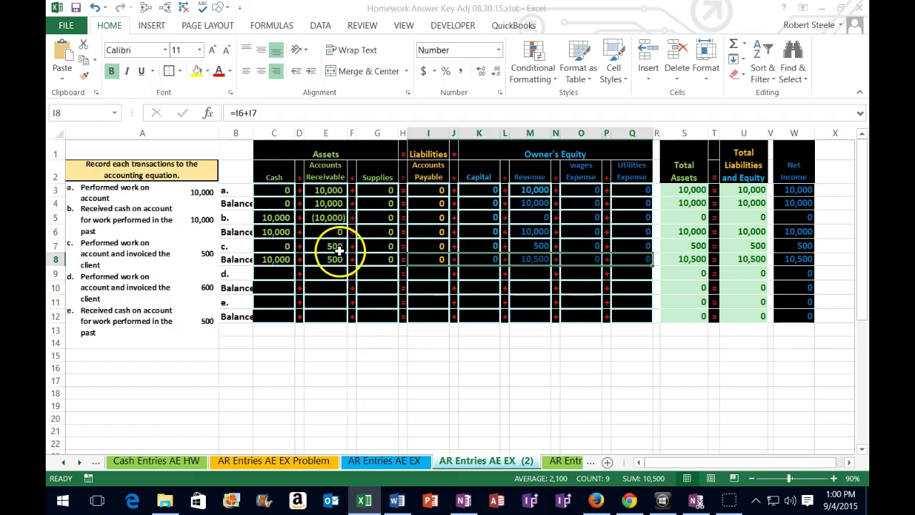
{"action": "left_click", "coordinate": [283, 275]}
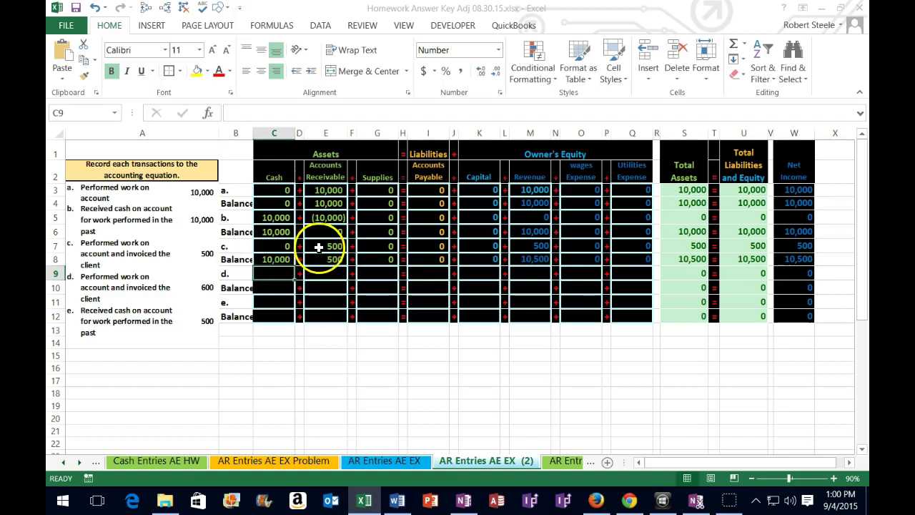
{"action": "left_click", "coordinate": [327, 170]}
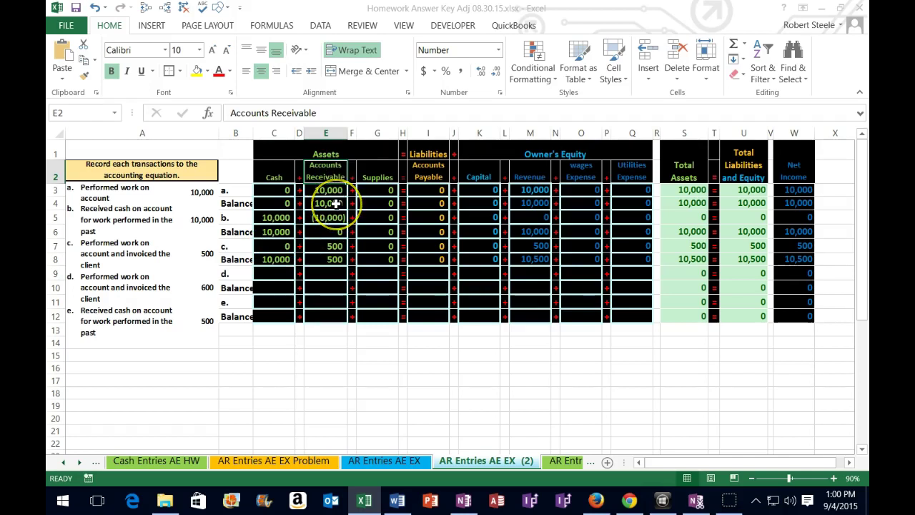
{"action": "left_click_drag", "start_coordinate": [226, 259], "coordinate": [625, 285]}
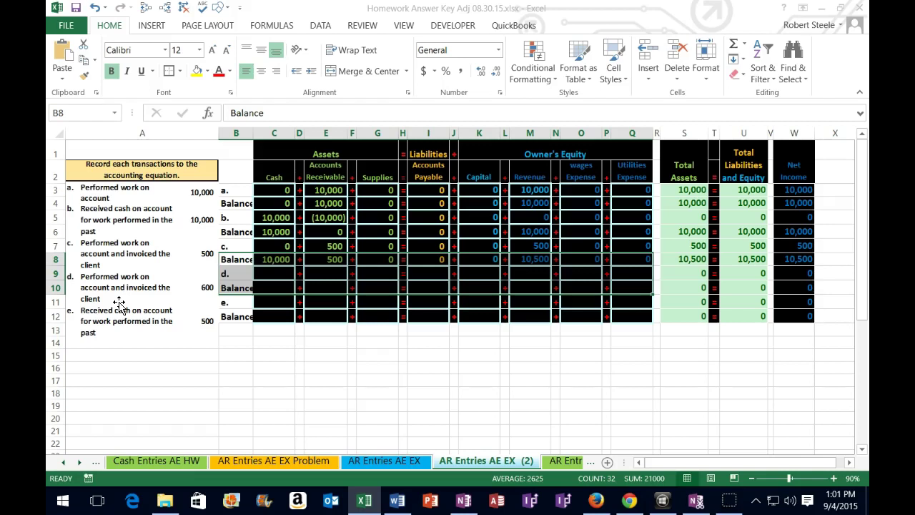
Record transaction d, the work performed on account, as 600 in Accounts Receivable (E9) and 600 in Revenue (M9).
{"action": "left_click", "coordinate": [319, 274]}
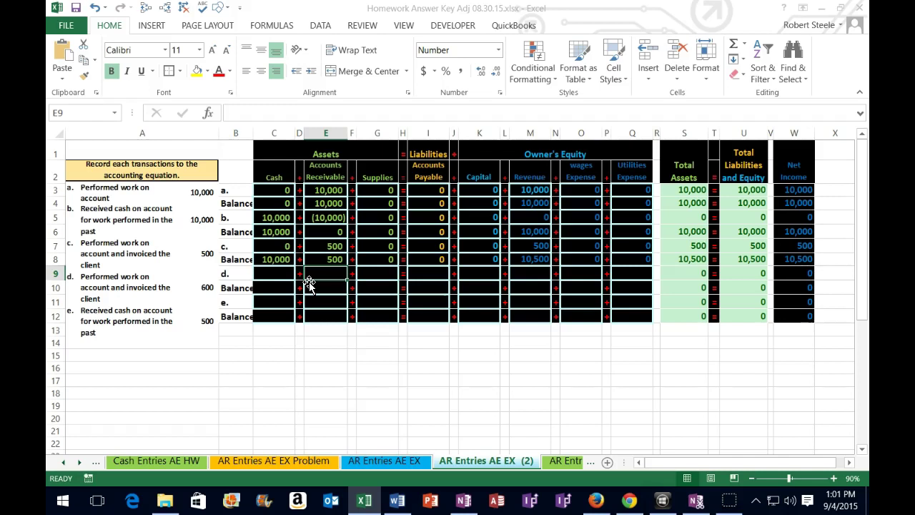
{"action": "type", "text": "600"}
{"action": "key", "text": "Tab"}
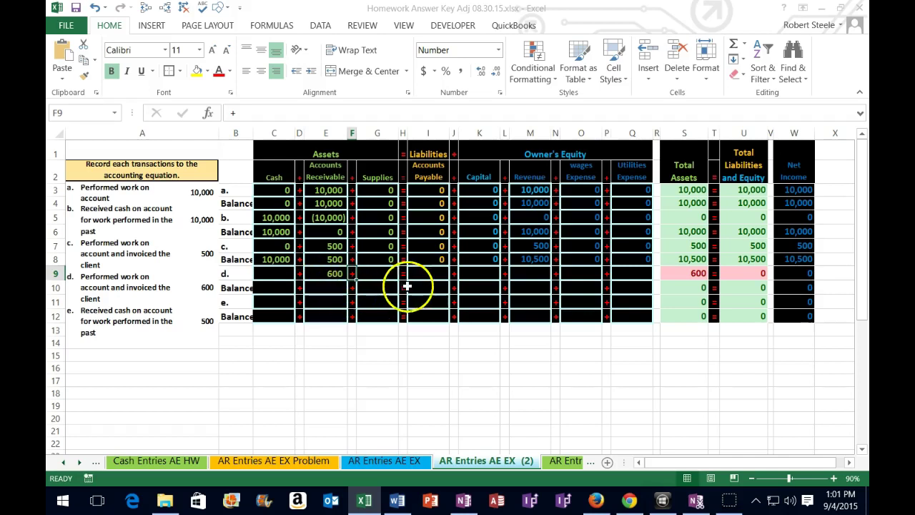
{"action": "left_click", "coordinate": [525, 275]}
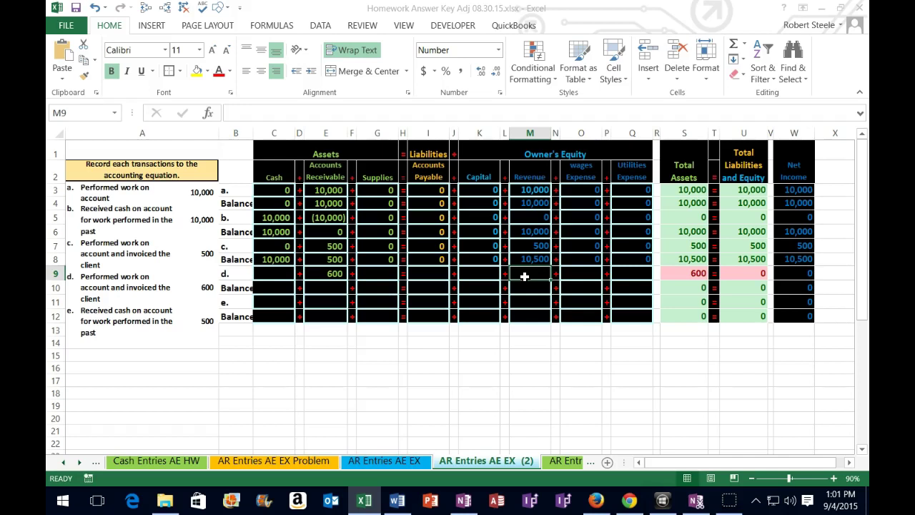
{"action": "type", "text": "600"}
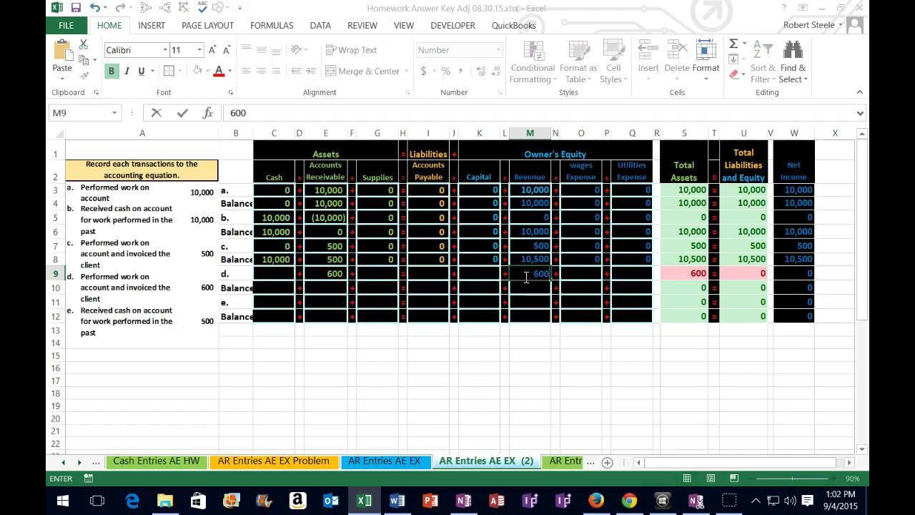
{"action": "key", "text": "Return"}
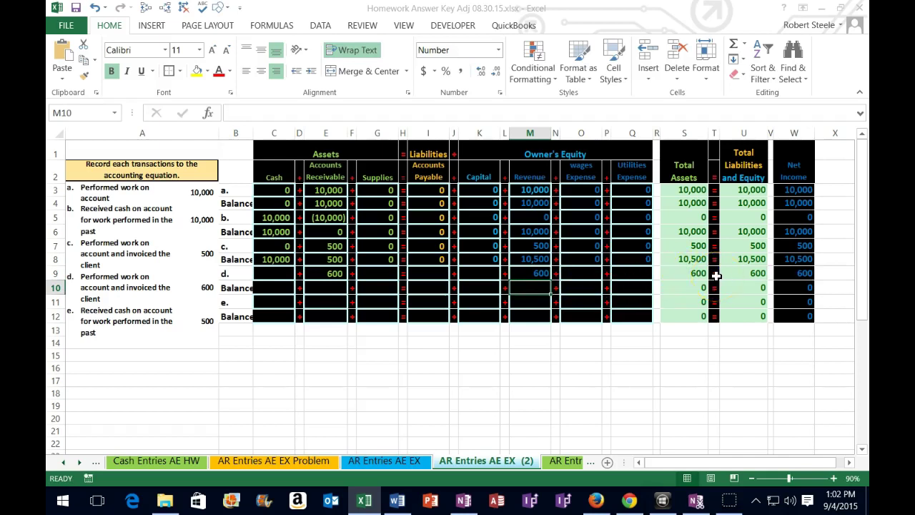
{"action": "left_click", "coordinate": [788, 273]}
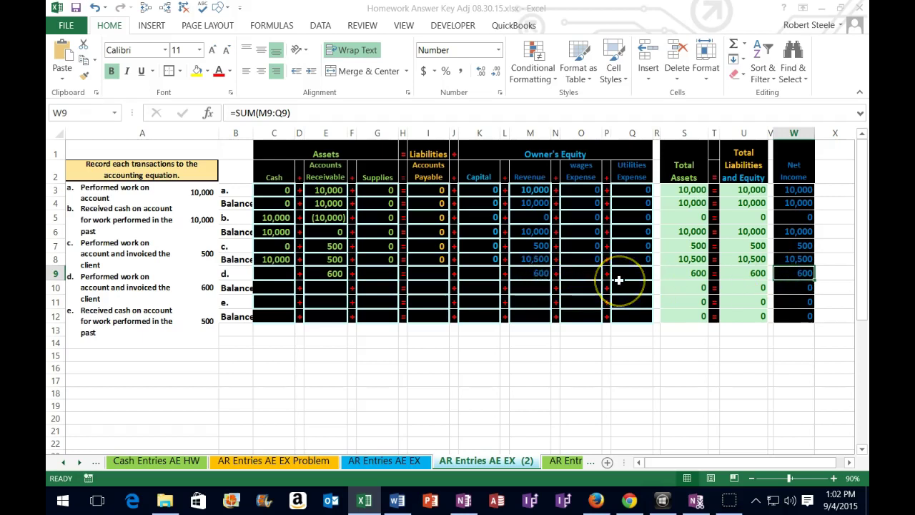
Enter 0 for transaction d in the unaffected accounts: Cash, Supplies, Accounts Payable, Capital, Wages Expense and Utilities Expense in row 9.
{"action": "left_click", "coordinate": [277, 274]}
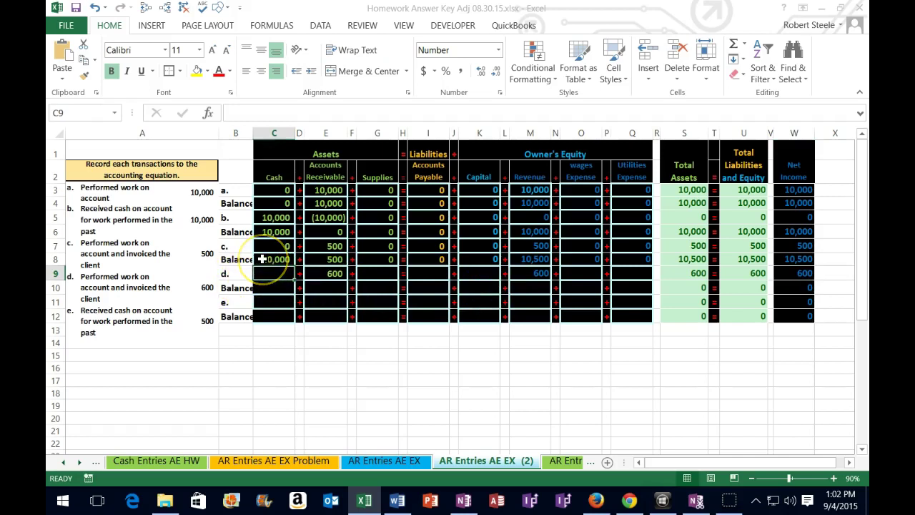
{"action": "type", "text": "0"}
{"action": "key", "text": "Tab"}
{"action": "key", "text": "Tab"}
{"action": "key", "text": "Tab"}
{"action": "key", "text": "Tab"}
{"action": "type", "text": "0"}
{"action": "key", "text": "Tab"}
{"action": "key", "text": "Tab"}
{"action": "type", "text": "0"}
{"action": "key", "text": "Tab"}
{"action": "key", "text": "Tab"}
{"action": "type", "text": "0"}
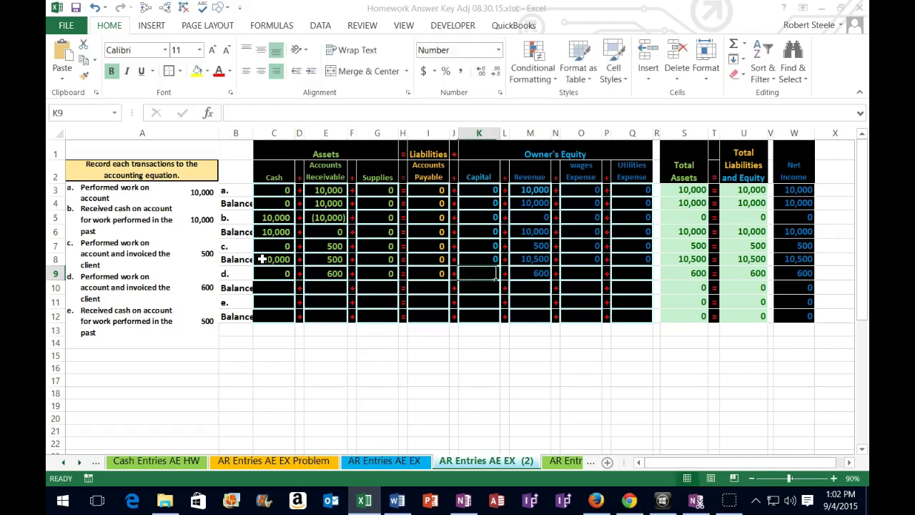
{"action": "key", "text": "Tab"}
{"action": "key", "text": "Tab"}
{"action": "key", "text": "Tab"}
{"action": "key", "text": "Tab"}
{"action": "type", "text": "0"}
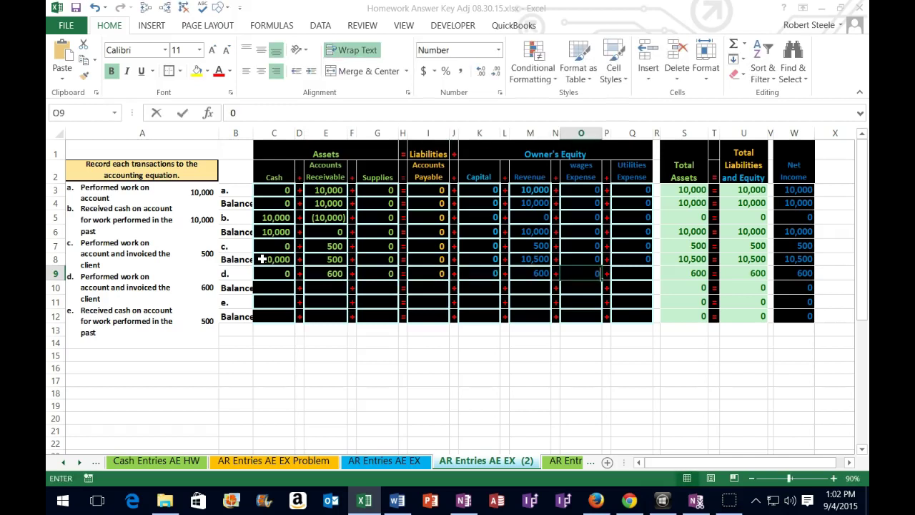
{"action": "key", "text": "Tab"}
{"action": "key", "text": "Tab"}
{"action": "type", "text": "0"}
{"action": "key", "text": "Return"}
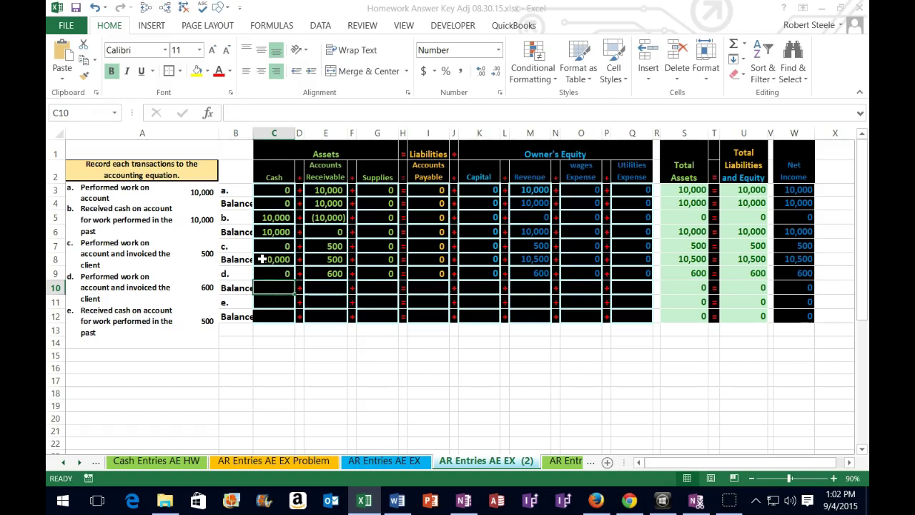
Calculate the Cash balance after transaction d in C10 with the formula =C8+C9.
{"action": "left_click_drag", "start_coordinate": [240, 259], "coordinate": [623, 286]}
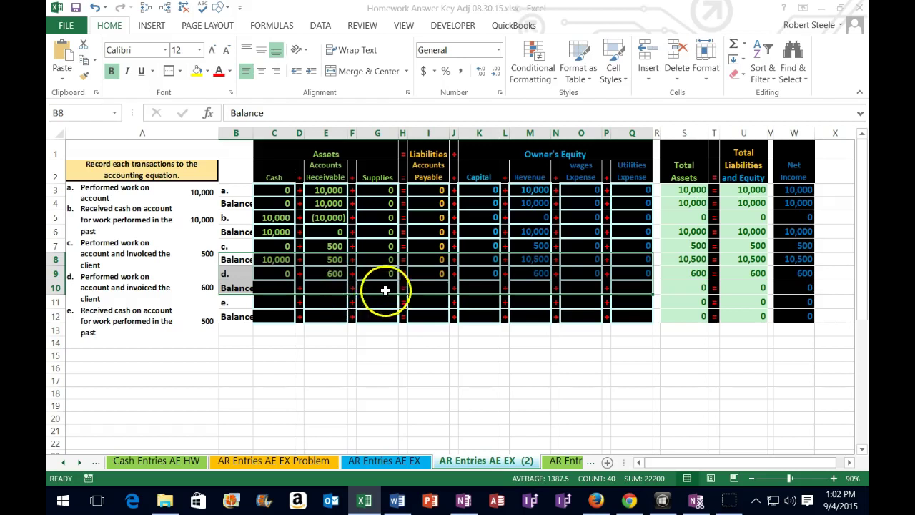
{"action": "left_click", "coordinate": [283, 287]}
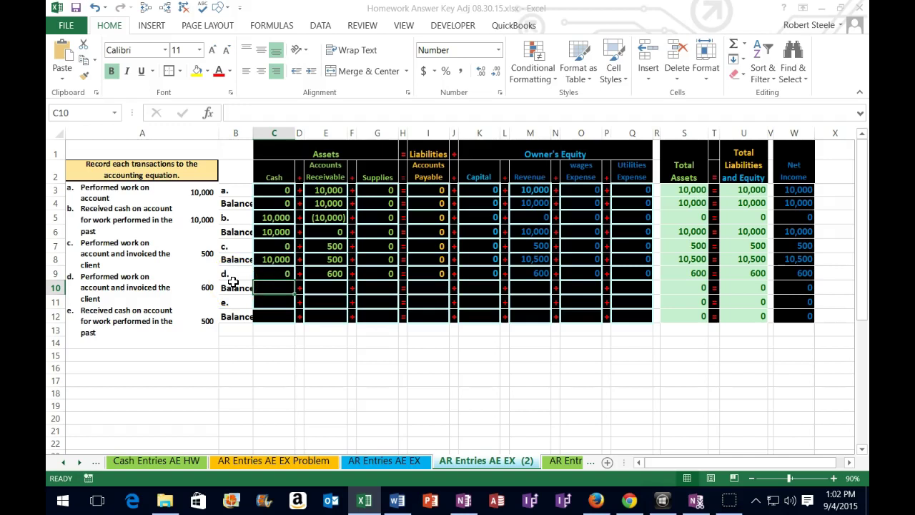
{"action": "type", "text": "="}
{"action": "key", "text": "Up"}
{"action": "key", "text": "Up"}
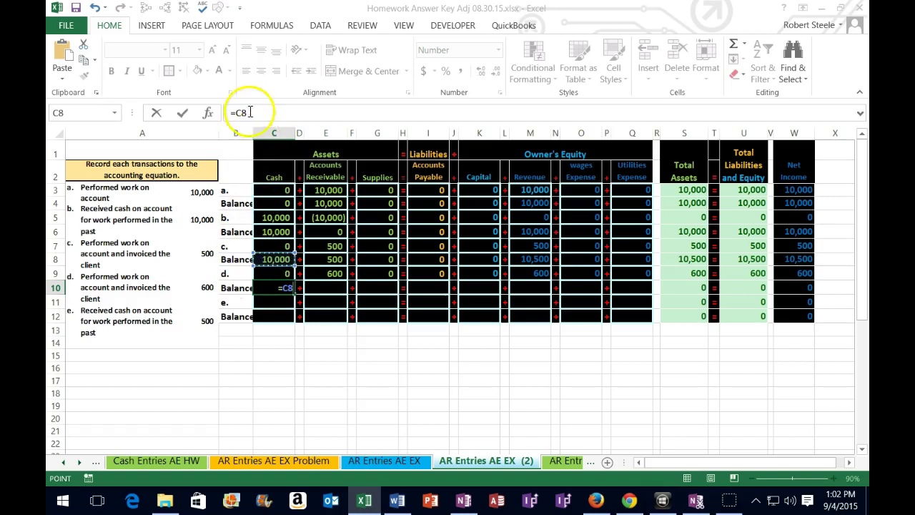
{"action": "type", "text": "+"}
{"action": "key", "text": "Up"}
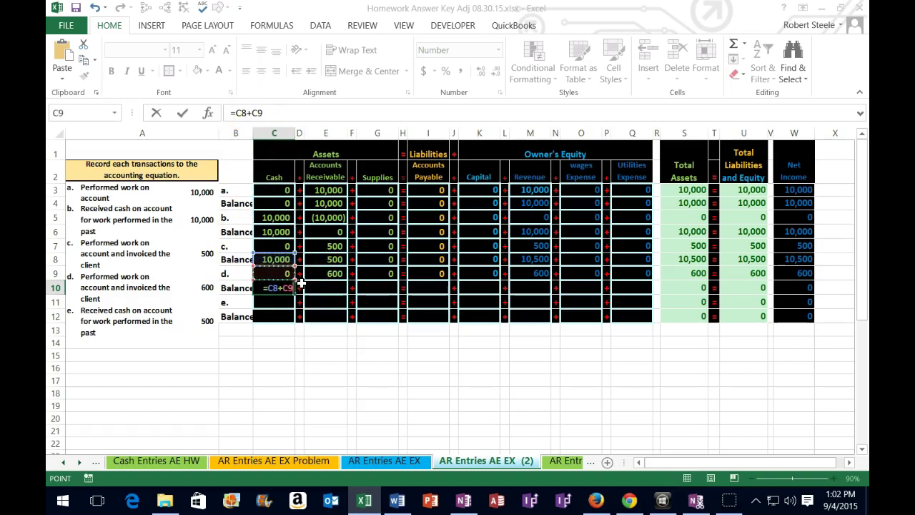
{"action": "key", "text": "Tab"}
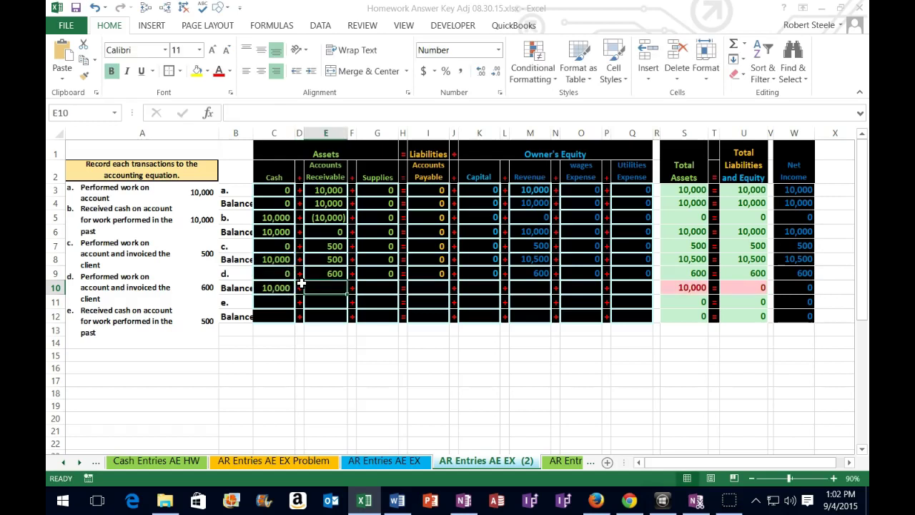
Calculate the Accounts Receivable balance after transaction d in E10 with the formula =E8+E9.
{"action": "type", "text": "="}
{"action": "key", "text": "Up"}
{"action": "key", "text": "Up"}
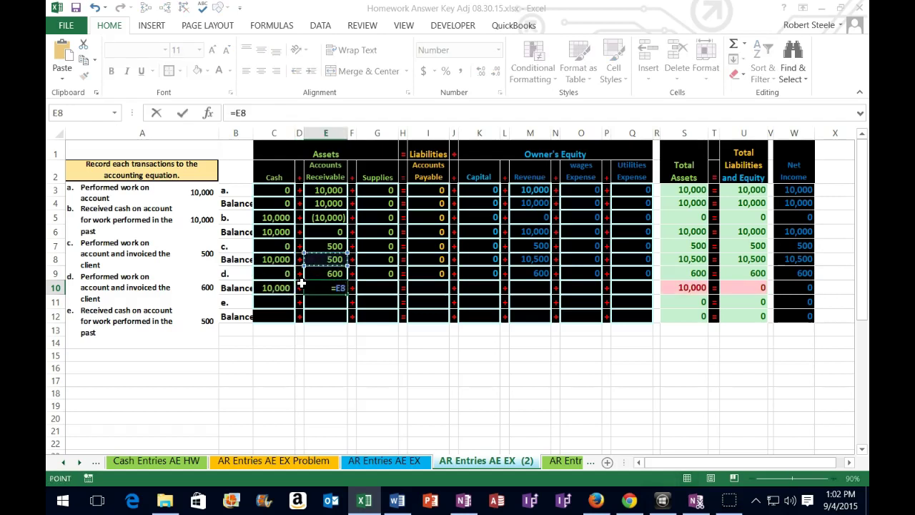
{"action": "type", "text": "+"}
{"action": "key", "text": "Up"}
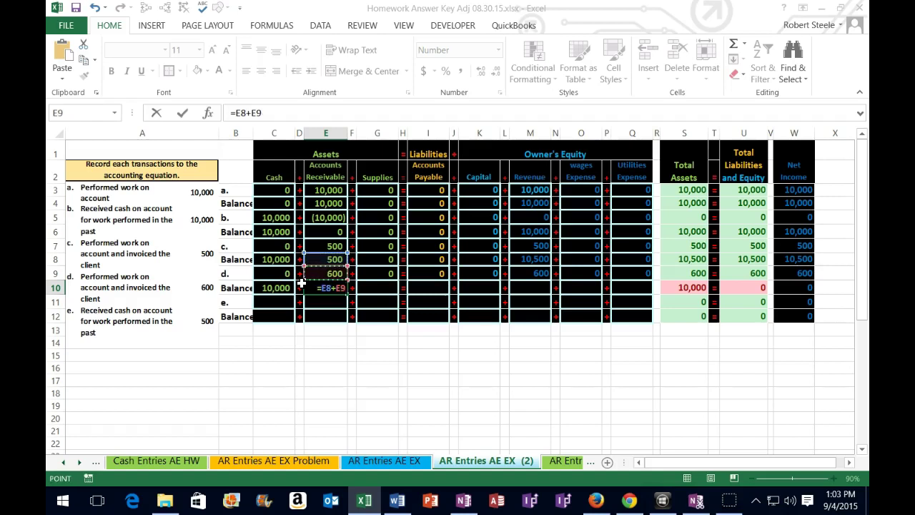
{"action": "key", "text": "Tab"}
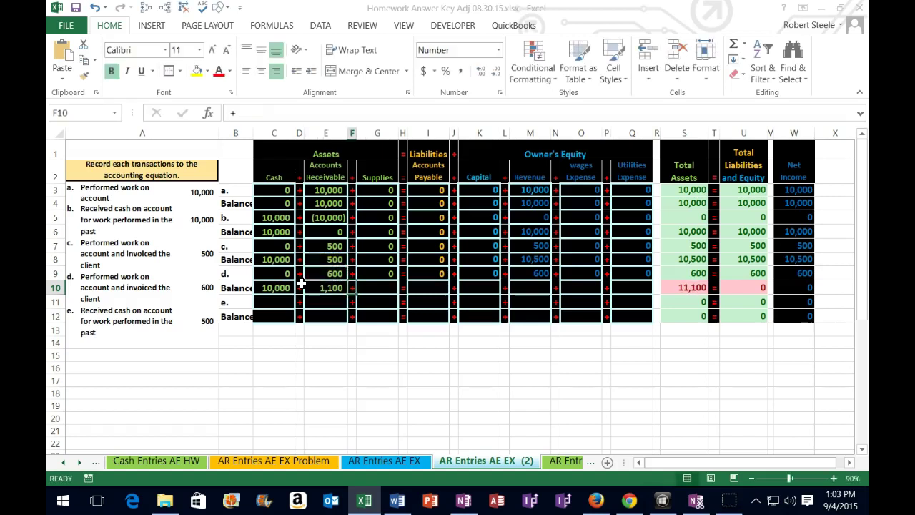
Calculate the Supplies balance after transaction d in G10 with the formula =G8+G9.
{"action": "key", "text": "Tab"}
{"action": "type", "text": "="}
{"action": "key", "text": "Up"}
{"action": "key", "text": "Up"}
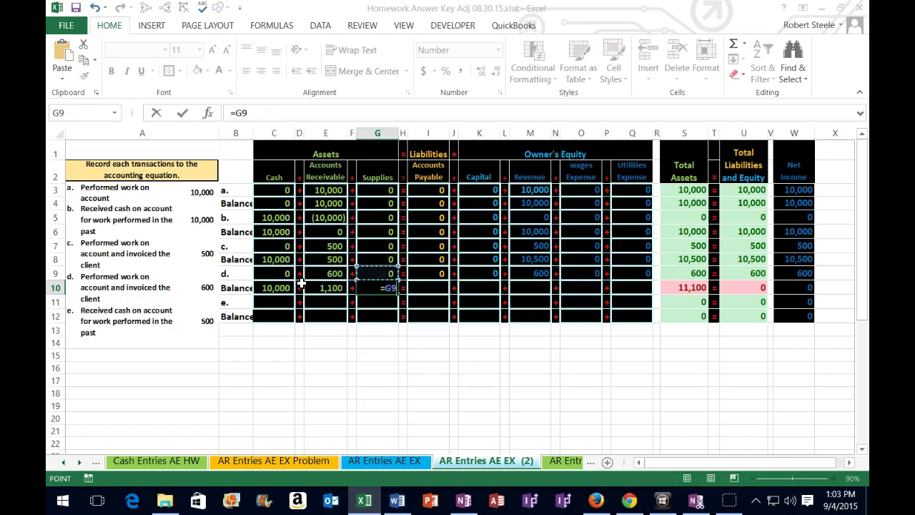
{"action": "type", "text": "+"}
{"action": "key", "text": "Up"}
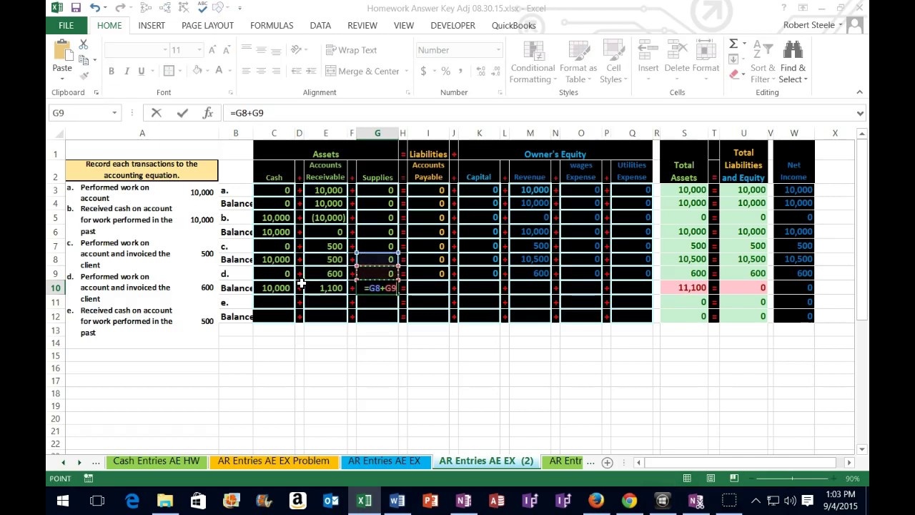
{"action": "key", "text": "Tab"}
{"action": "key", "text": "Tab"}
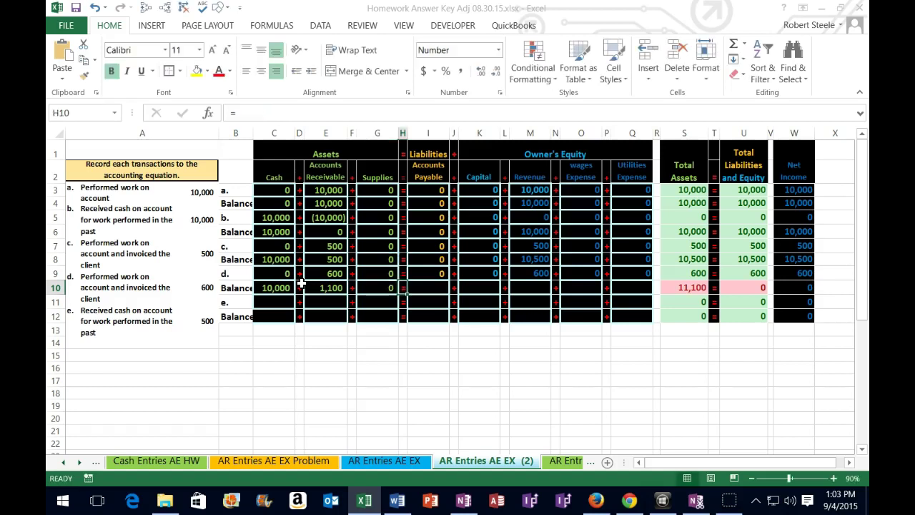
Calculate the Accounts Payable balance after transaction d in I10 by adding I8 and I9.
{"action": "type", "text": "="}
{"action": "key", "text": "Up"}
{"action": "key", "text": "Up"}
{"action": "type", "text": "+"}
{"action": "key", "text": "Up"}
{"action": "key", "text": "Tab"}
{"action": "key", "text": "Tab"}
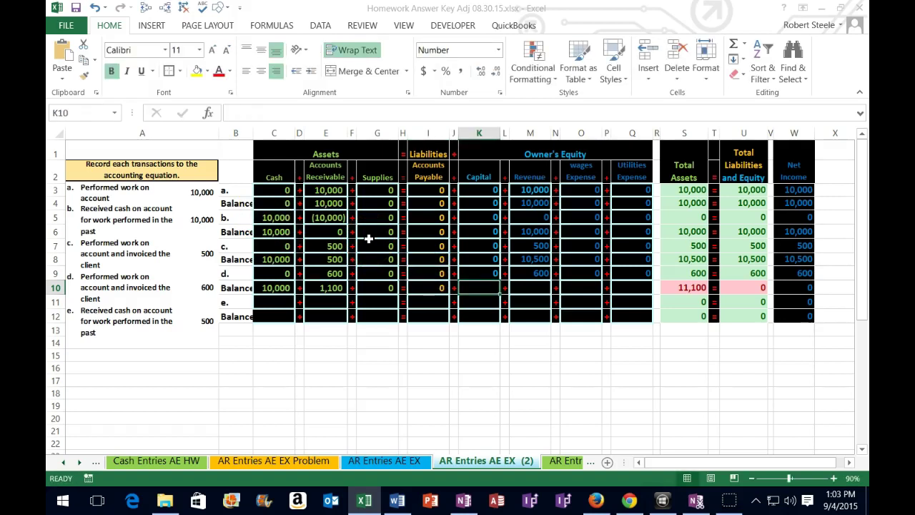
Calculate the Capital balance after transaction d in K10 with the formula =K8+K9.
{"action": "type", "text": "="}
{"action": "key", "text": "Up"}
{"action": "key", "text": "Up"}
{"action": "type", "text": "+"}
{"action": "key", "text": "Up"}
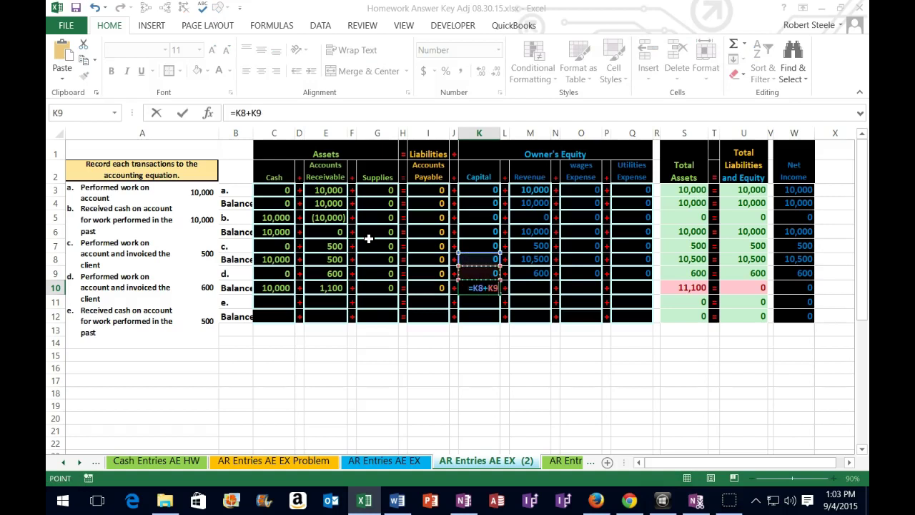
{"action": "key", "text": "Tab"}
{"action": "key", "text": "Tab"}
Calculate the Revenue balance after transaction d in M10 with the formula =M8+M9.
{"action": "type", "text": "="}
{"action": "key", "text": "Up"}
{"action": "key", "text": "Up"}
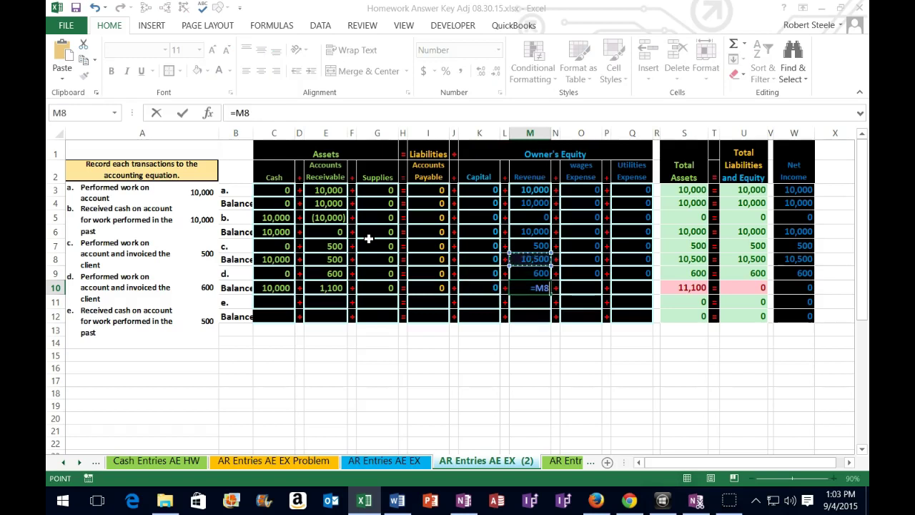
{"action": "type", "text": "+"}
{"action": "key", "text": "Up"}
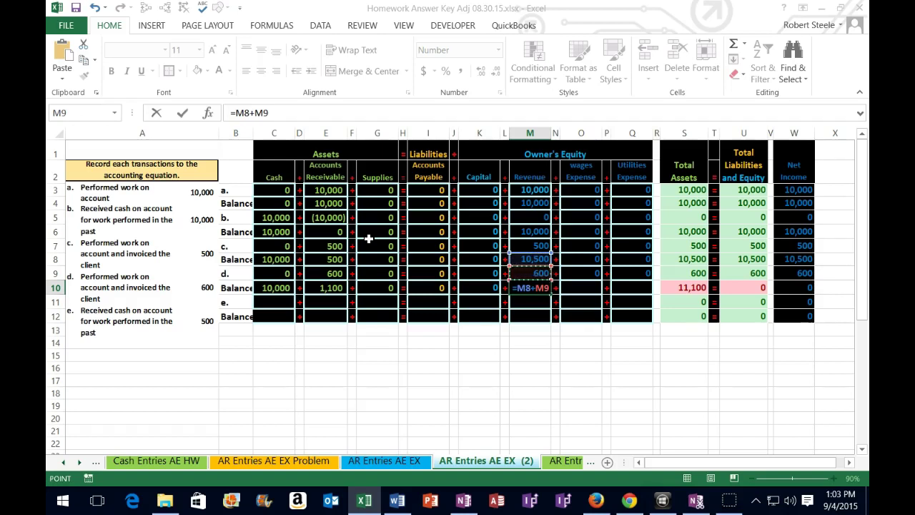
{"action": "key", "text": "Tab"}
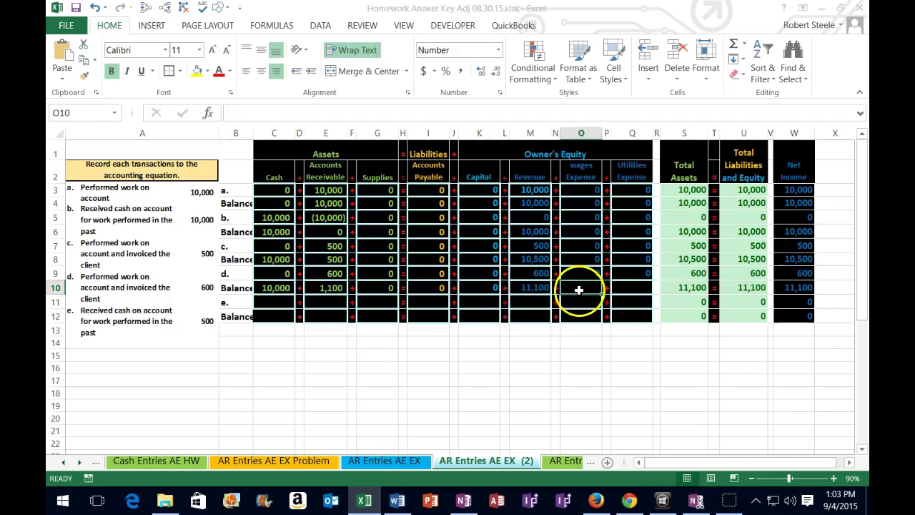
Calculate the Wages Expense balance after transaction d in O10 by adding O8 and O9.
{"action": "type", "text": "="}
{"action": "key", "text": "Up"}
{"action": "key", "text": "Up"}
{"action": "type", "text": "+"}
{"action": "key", "text": "Up"}
{"action": "key", "text": "Tab"}
{"action": "key", "text": "Tab"}
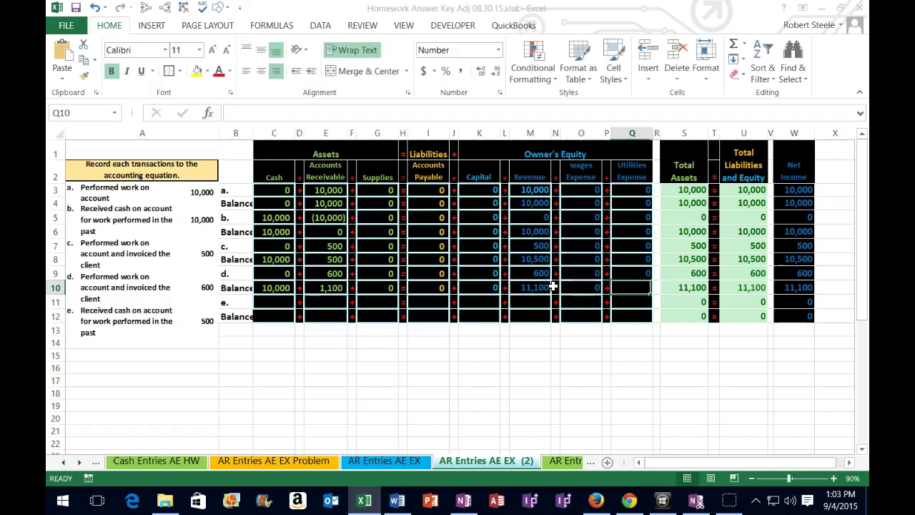
Calculate the Utilities Expense balance after transaction d in Q10 with the formula =Q8+Q9.
{"action": "type", "text": "="}
{"action": "key", "text": "Up"}
{"action": "key", "text": "Up"}
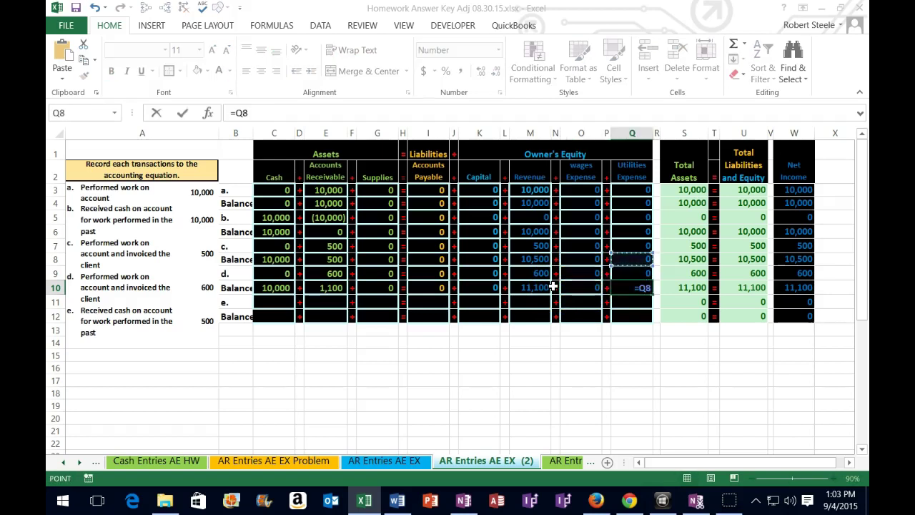
{"action": "type", "text": "+"}
{"action": "key", "text": "Up"}
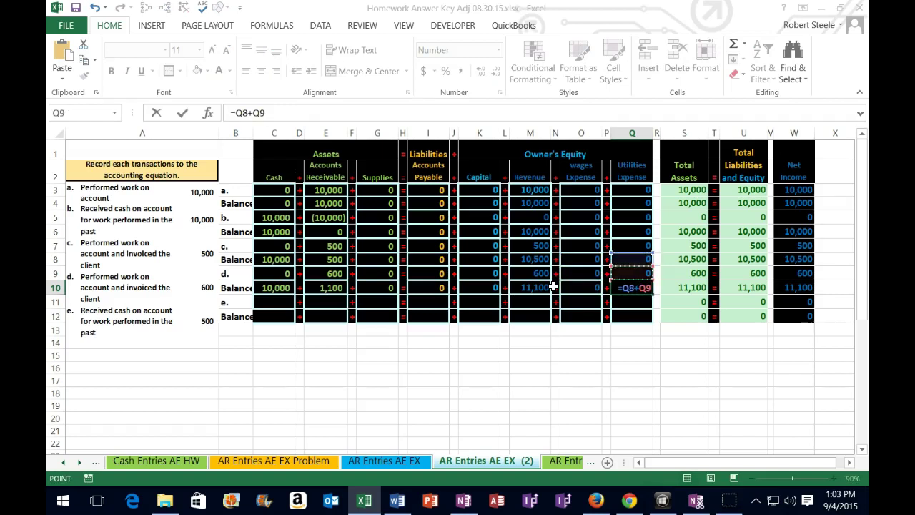
{"action": "key", "text": "Return"}
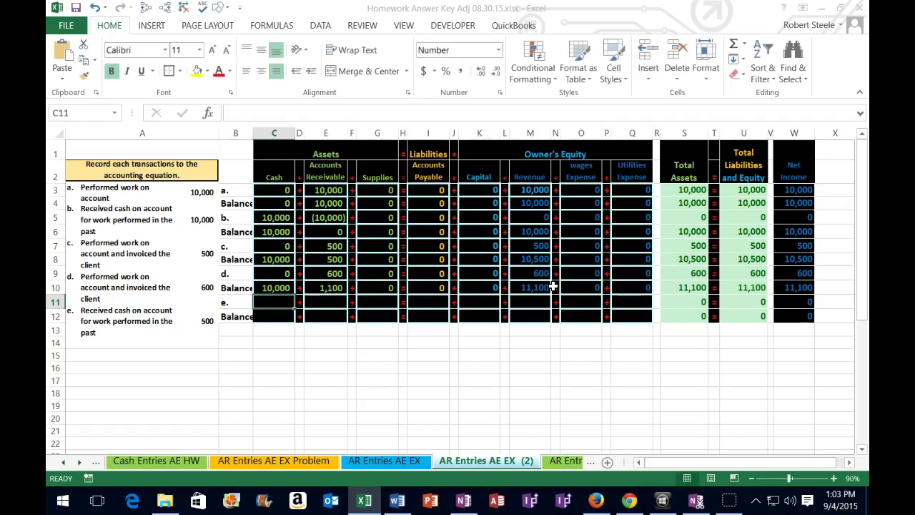
Check the sums of the asset balances and the liability and equity balances in row 10, the net income in W10, and the rows for transaction e.
{"action": "left_click_drag", "start_coordinate": [273, 287], "coordinate": [388, 292]}
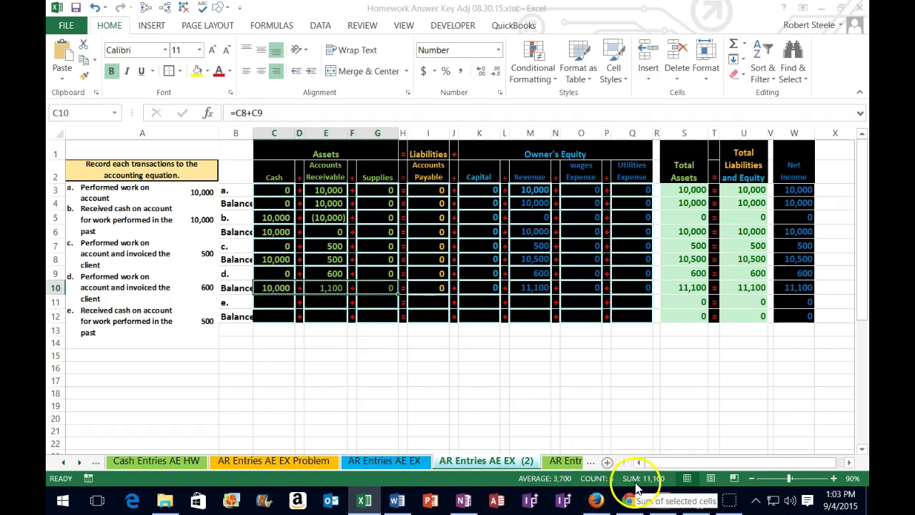
{"action": "left_click", "coordinate": [429, 289]}
{"action": "left_click_drag", "start_coordinate": [429, 289], "coordinate": [620, 295]}
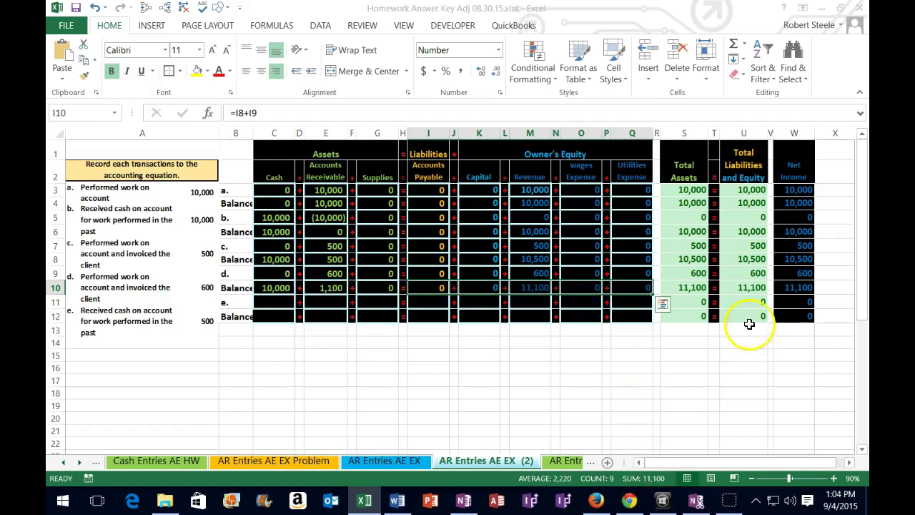
{"action": "left_click", "coordinate": [790, 289]}
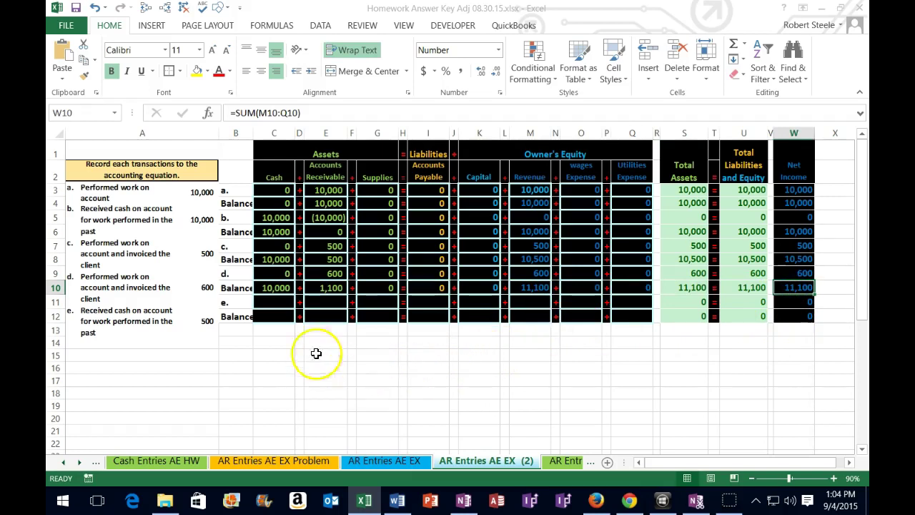
{"action": "left_click", "coordinate": [251, 287]}
{"action": "left_click_drag", "start_coordinate": [251, 287], "coordinate": [626, 301]}
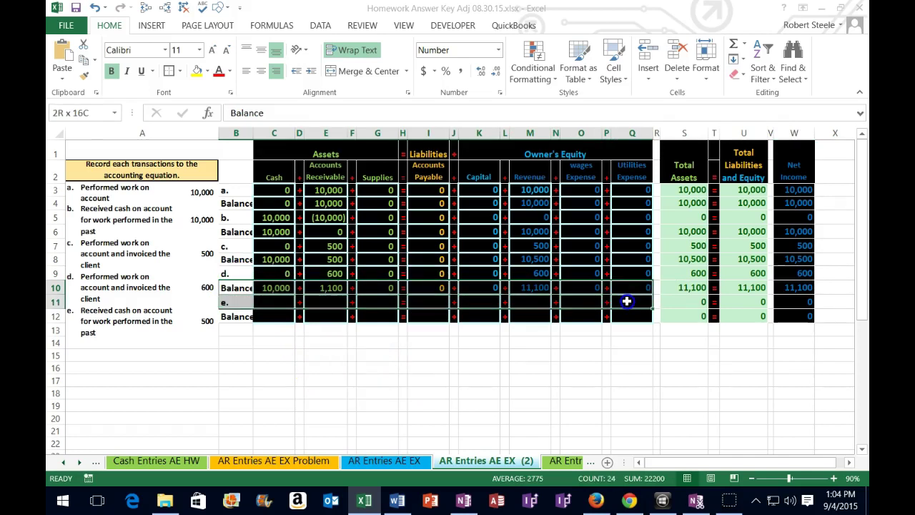
{"action": "left_click_drag", "start_coordinate": [625, 300], "coordinate": [625, 309]}
{"action": "left_click_drag", "start_coordinate": [625, 309], "coordinate": [625, 309]}
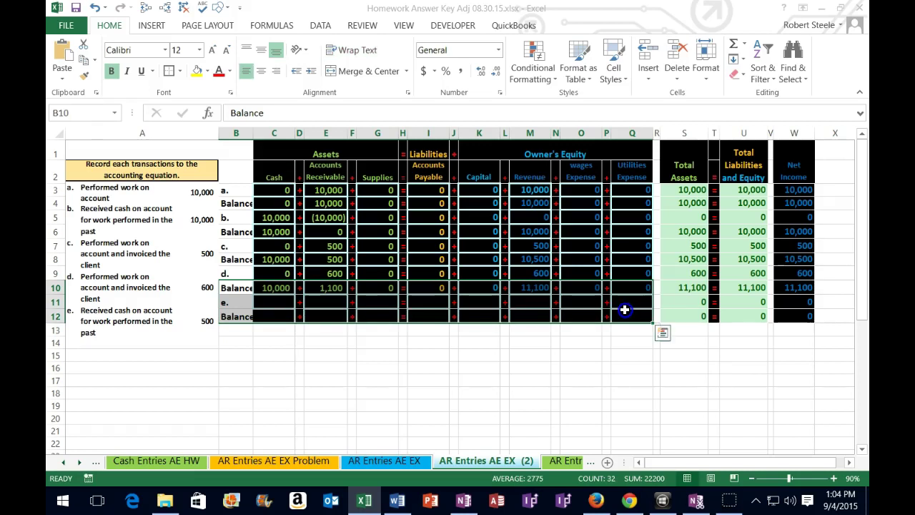
Record the cash received in transaction e by entering 500 under Cash in C11.
{"action": "left_click", "coordinate": [143, 338]}
{"action": "left_click", "coordinate": [271, 299]}
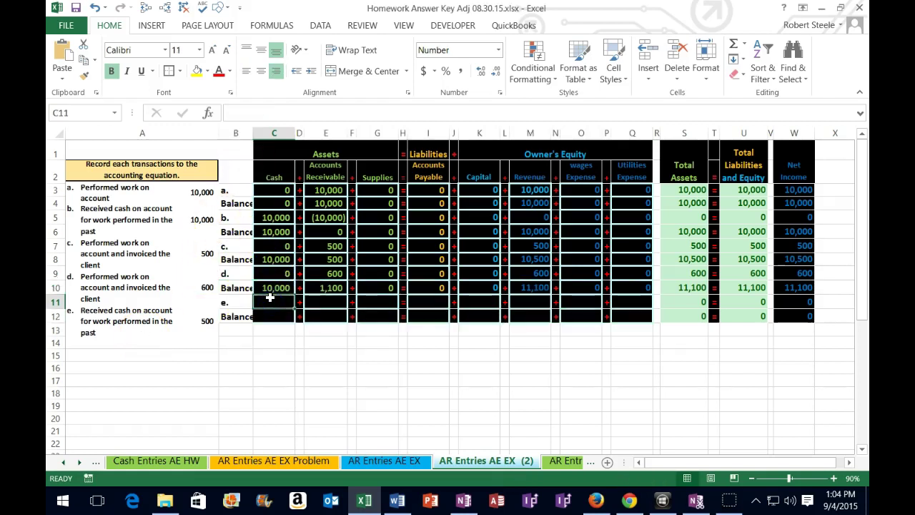
{"action": "type", "text": "5"}
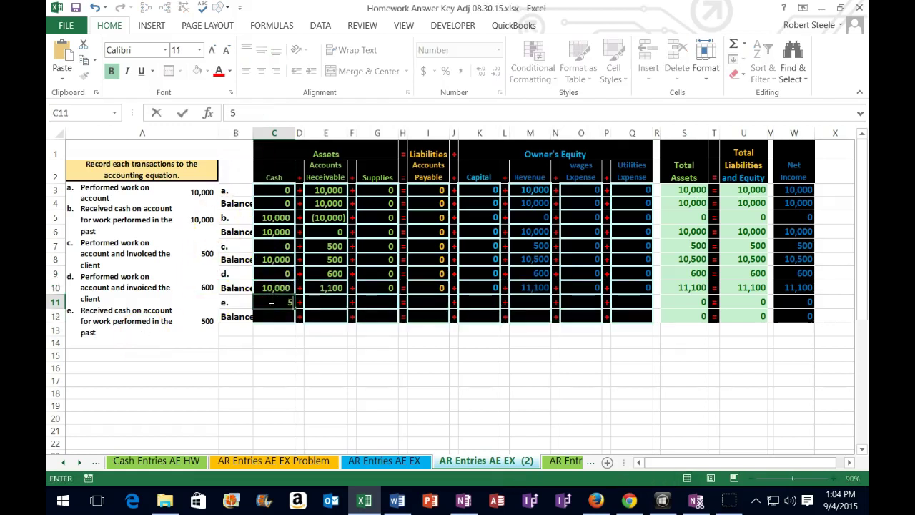
{"action": "type", "text": "00"}
{"action": "key", "text": "Return"}
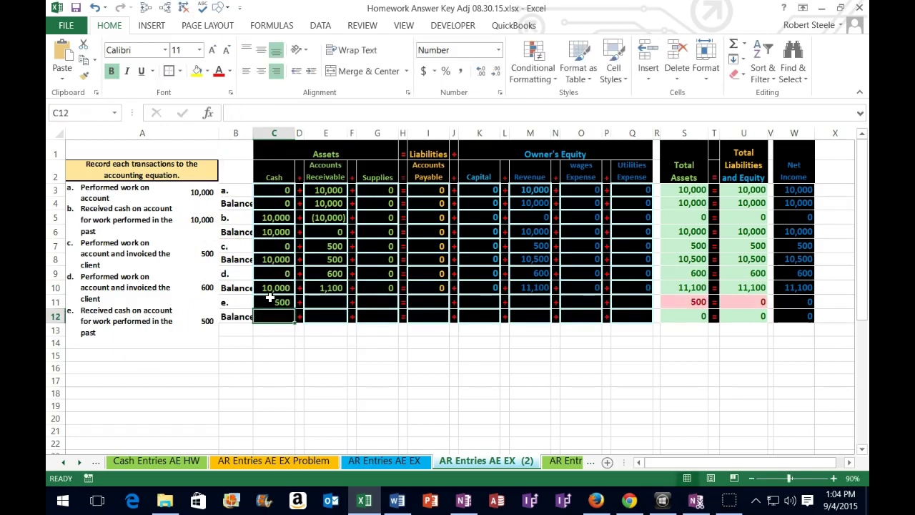
Record the decrease in Accounts Receivable for transaction e by entering -500 in E11.
{"action": "left_click", "coordinate": [271, 299]}
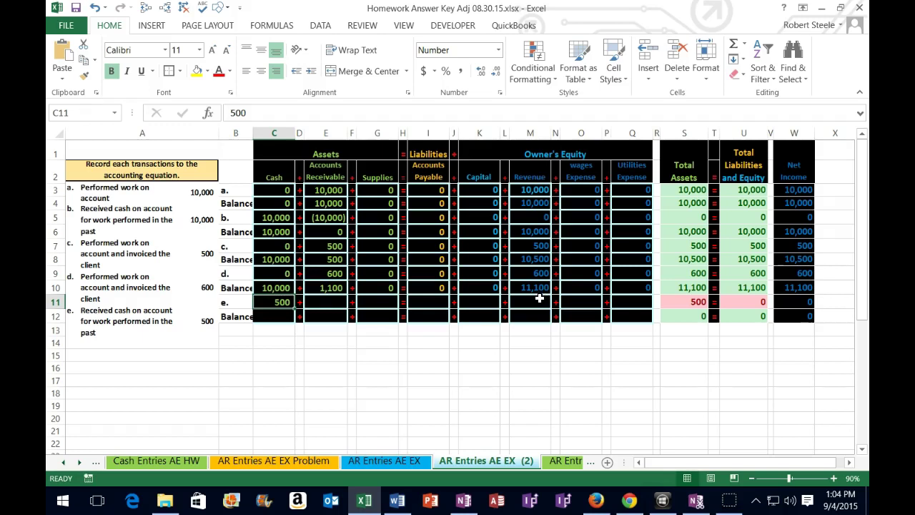
{"action": "left_click", "coordinate": [327, 298]}
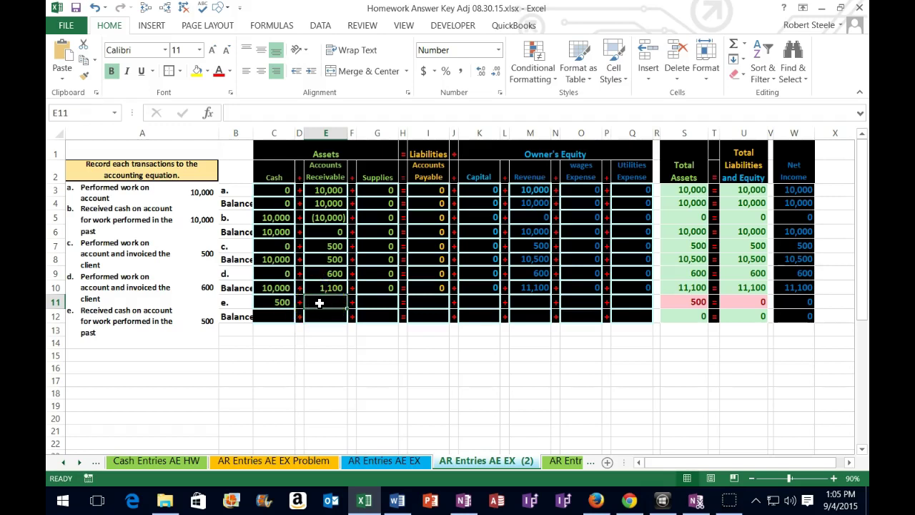
{"action": "type", "text": "-500"}
{"action": "key", "text": "Return"}
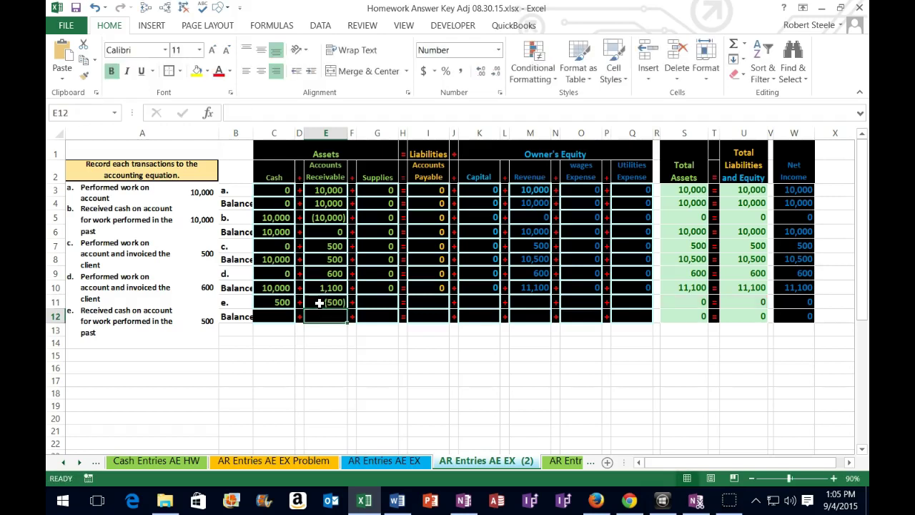
Enter 0 for transaction e in row 11 under Supplies, Accounts Payable, Capital, Revenue, Wages Expense and Utilities Expense.
{"action": "left_click", "coordinate": [368, 303]}
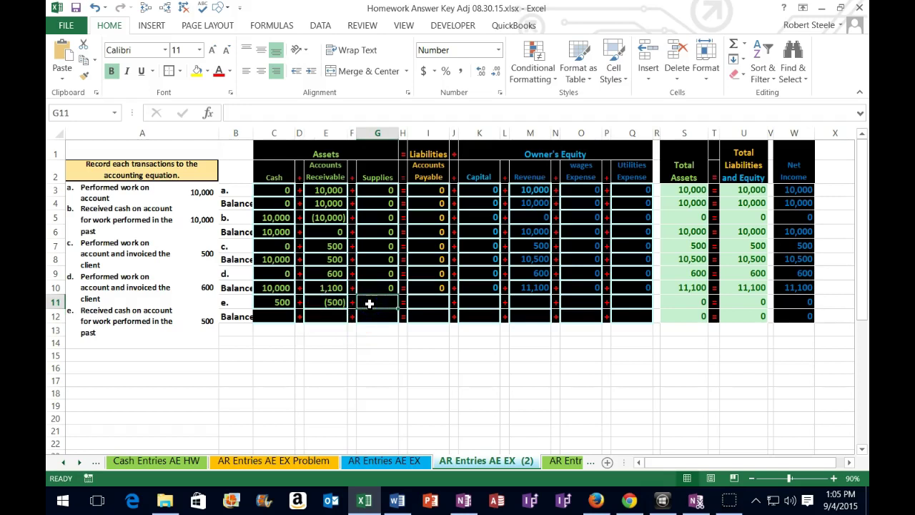
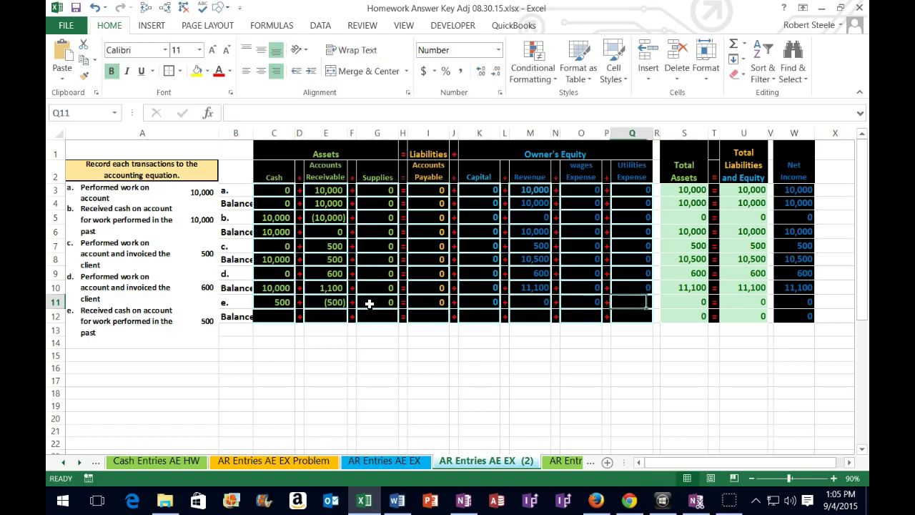
{"action": "key", "text": "Return"}
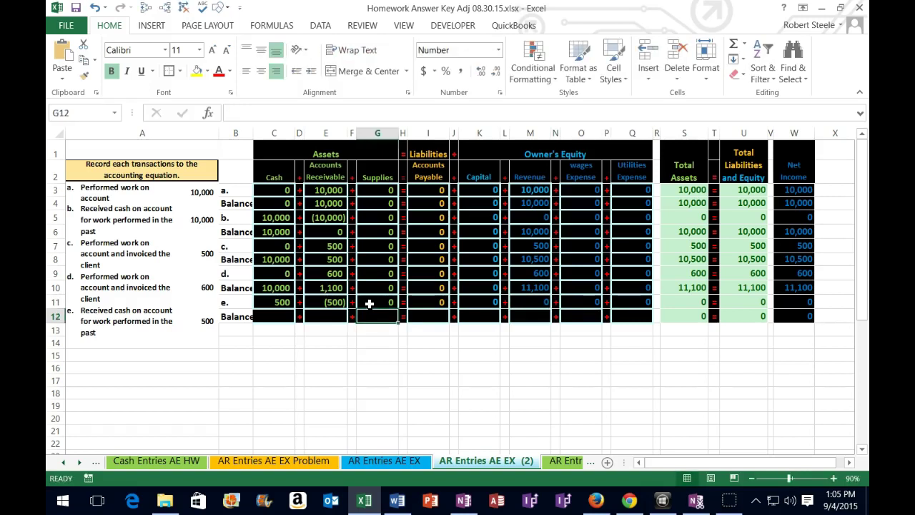
Calculate the Cash balance after transaction e in C12 with the formula =C10+C11.
{"action": "key", "text": "Left"}
{"action": "key", "text": "Left"}
{"action": "key", "text": "Left"}
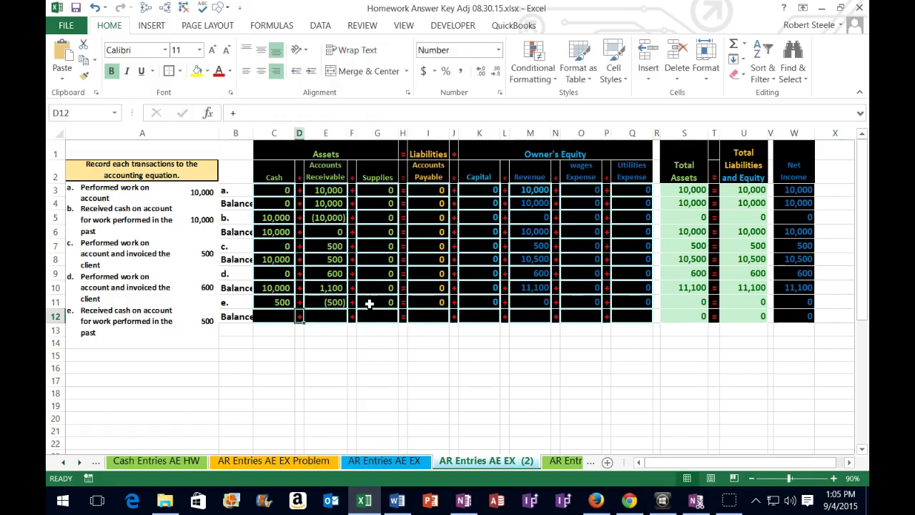
{"action": "left_click_drag", "start_coordinate": [236, 287], "coordinate": [629, 313]}
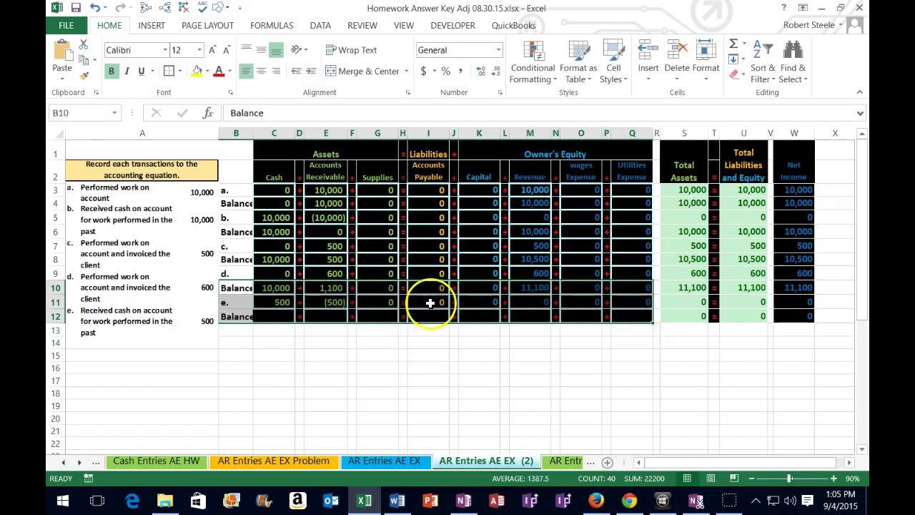
{"action": "left_click", "coordinate": [267, 316]}
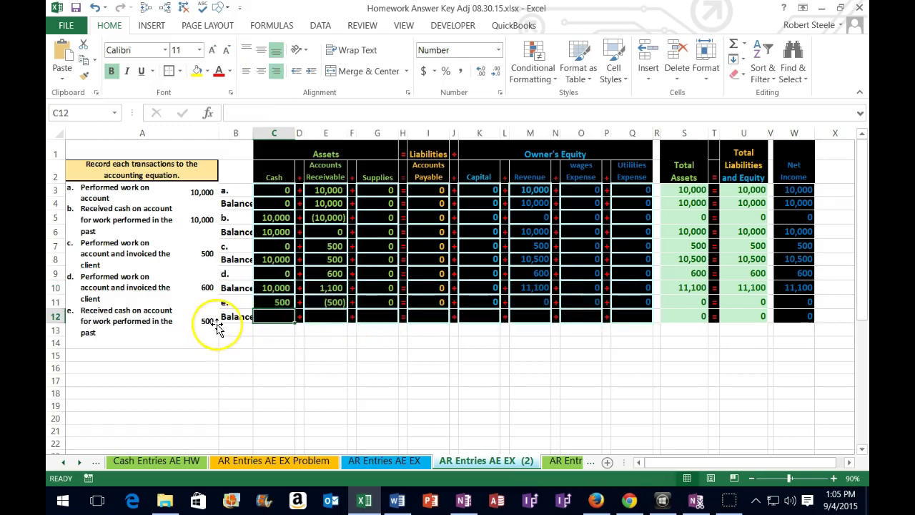
{"action": "type", "text": "="}
{"action": "key", "text": "Up"}
{"action": "key", "text": "Up"}
{"action": "type", "text": "+"}
{"action": "key", "text": "Up"}
{"action": "key", "text": "Up"}
{"action": "key", "text": "Down"}
{"action": "key", "text": "Right"}
{"action": "key", "text": "Left"}
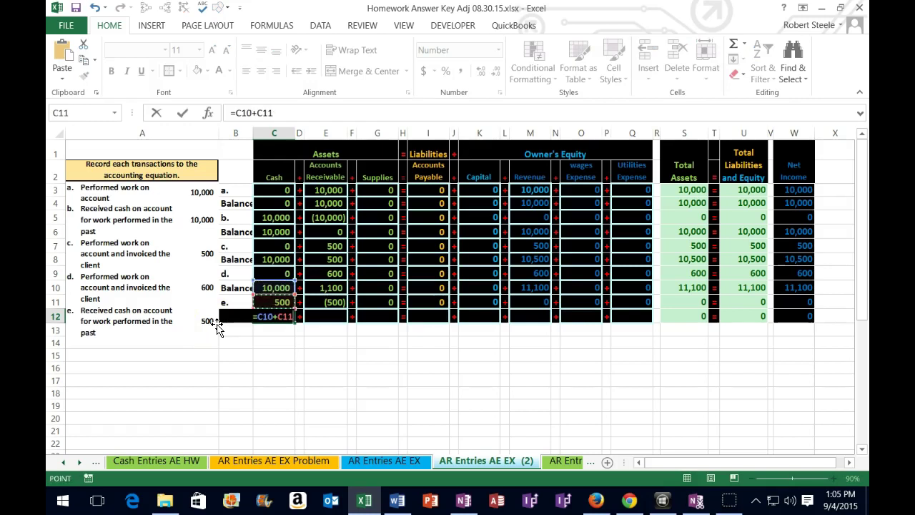
{"action": "key", "text": "Tab"}
{"action": "key", "text": "Tab"}
Calculate the Accounts Receivable balance after transaction e in E12 with the formula =E10+E11.
{"action": "type", "text": "="}
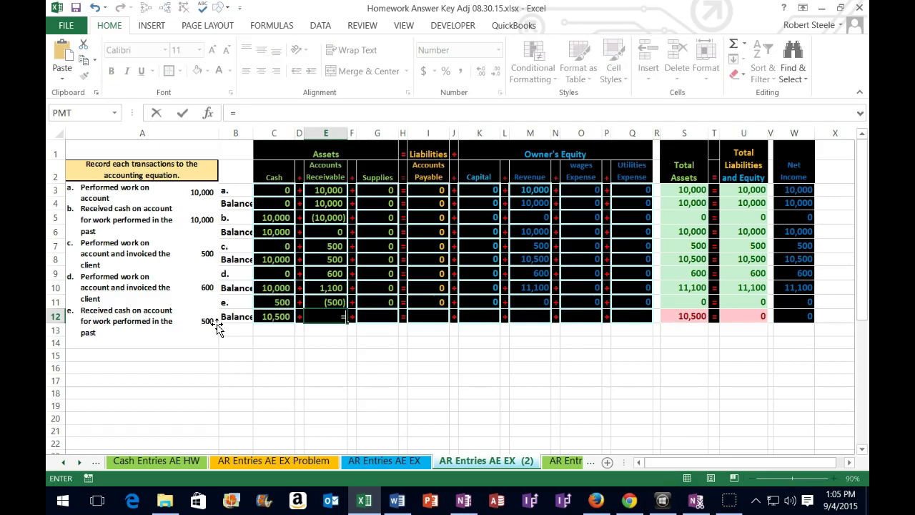
{"action": "key", "text": "Up"}
{"action": "key", "text": "Up"}
{"action": "type", "text": "+"}
{"action": "key", "text": "Up"}
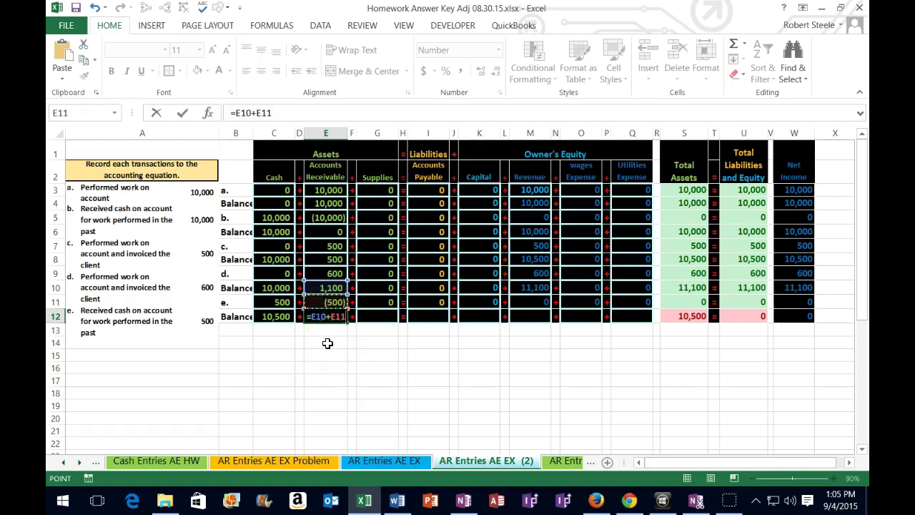
{"action": "key", "text": "Return"}
{"action": "key", "text": "Up"}
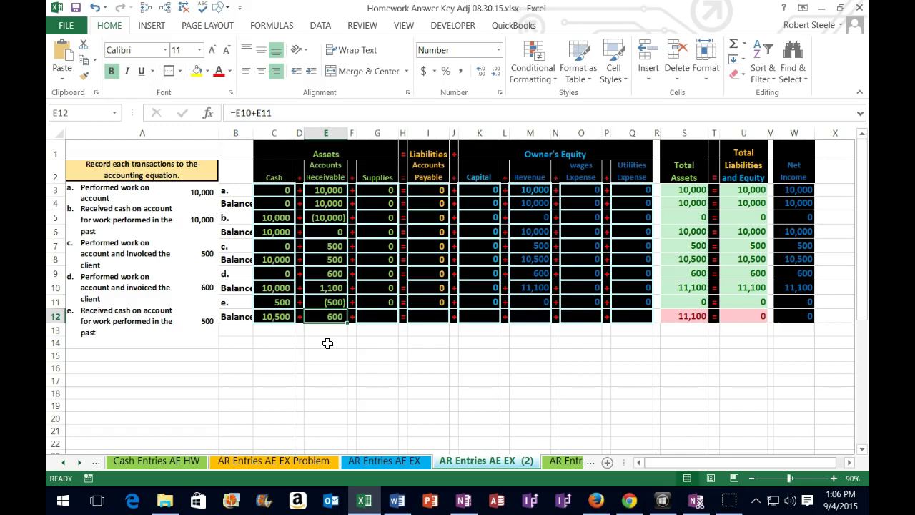
{"action": "key", "text": "Right"}
{"action": "key", "text": "Right"}
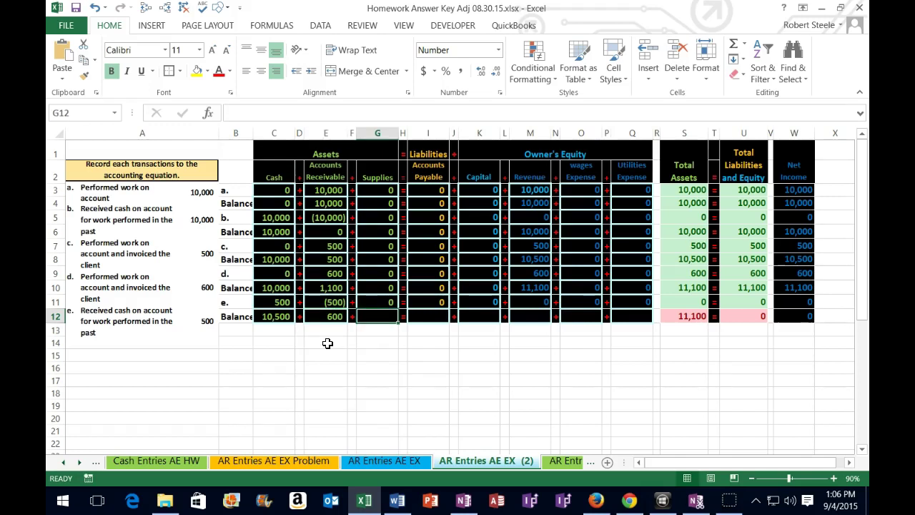
{"action": "key", "text": "XF86Calculator"}
{"action": "left_click_drag", "start_coordinate": [229, 51], "coordinate": [512, 37]}
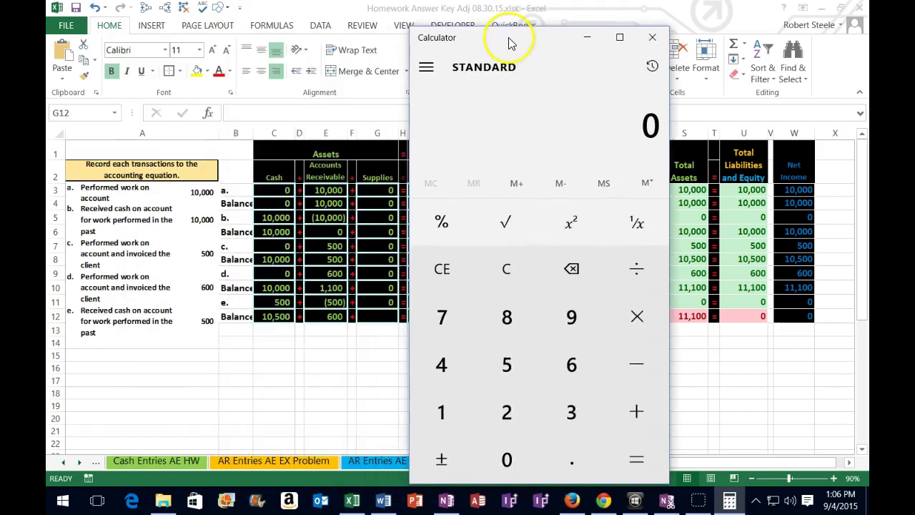
{"action": "left_click", "coordinate": [588, 38]}
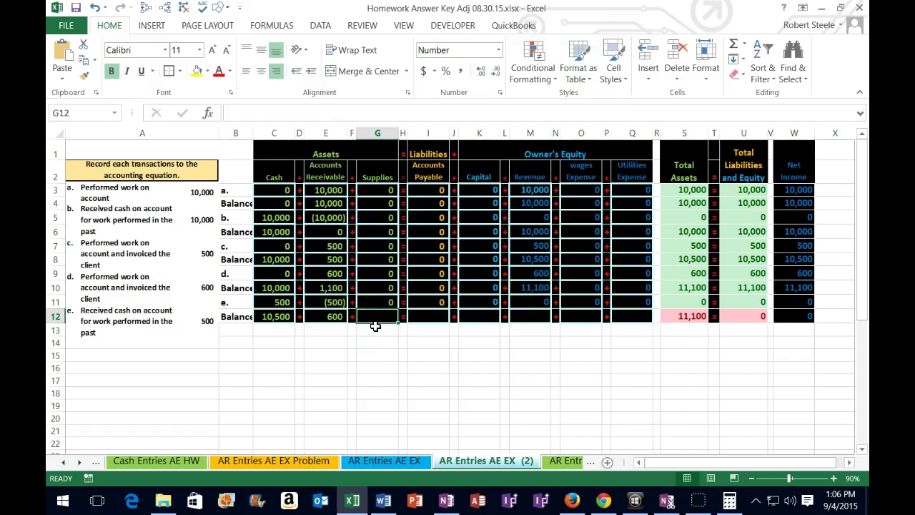
Calculate the Supplies balance after transaction e in G12 by adding G10 and G11.
{"action": "type", "text": "="}
{"action": "key", "text": "Up"}
{"action": "key", "text": "Up"}
{"action": "type", "text": "+"}
{"action": "key", "text": "Up"}
{"action": "key", "text": "Tab"}
{"action": "key", "text": "Tab"}
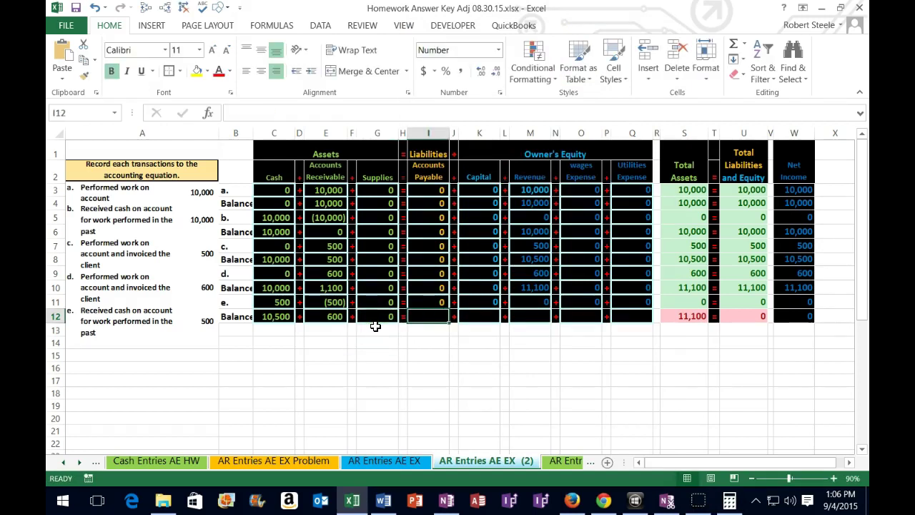
Calculate the Accounts Payable balance after transaction e in I12 with the formula =I10+I11.
{"action": "type", "text": "="}
{"action": "key", "text": "Up"}
{"action": "key", "text": "Up"}
{"action": "type", "text": "+"}
{"action": "key", "text": "Up"}
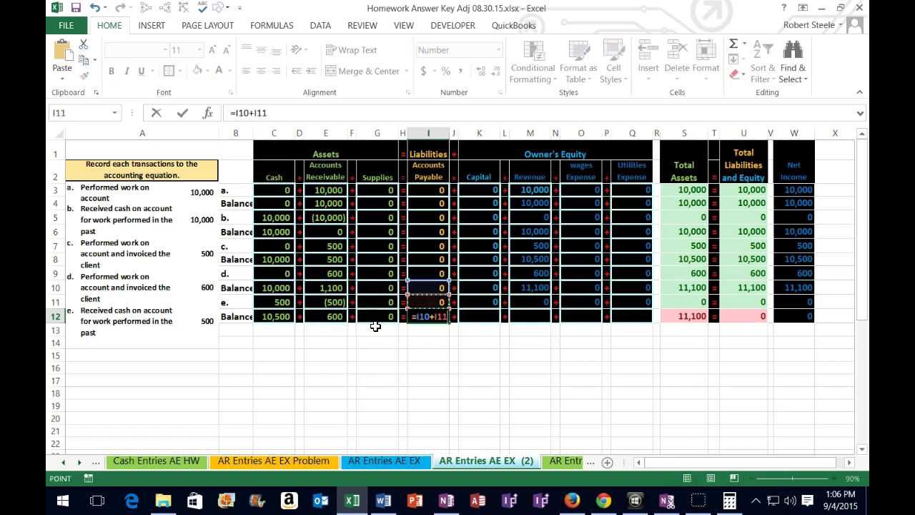
{"action": "key", "text": "Tab"}
{"action": "key", "text": "Tab"}
Calculate the Capital balance after transaction e in K12 with the formula =K10+K11.
{"action": "type", "text": "="}
{"action": "key", "text": "Up"}
{"action": "key", "text": "Up"}
{"action": "type", "text": "+"}
{"action": "key", "text": "Up"}
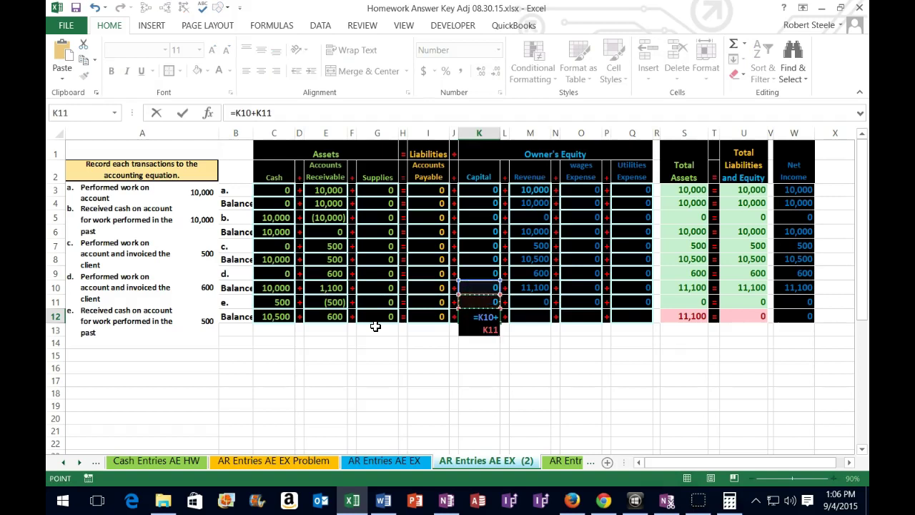
{"action": "key", "text": "Tab"}
{"action": "key", "text": "Tab"}
Calculate the Revenue balance after transaction e in M12 with the formula =M10+M11.
{"action": "type", "text": "="}
{"action": "key", "text": "Up"}
{"action": "key", "text": "Up"}
{"action": "type", "text": "+"}
{"action": "key", "text": "Up"}
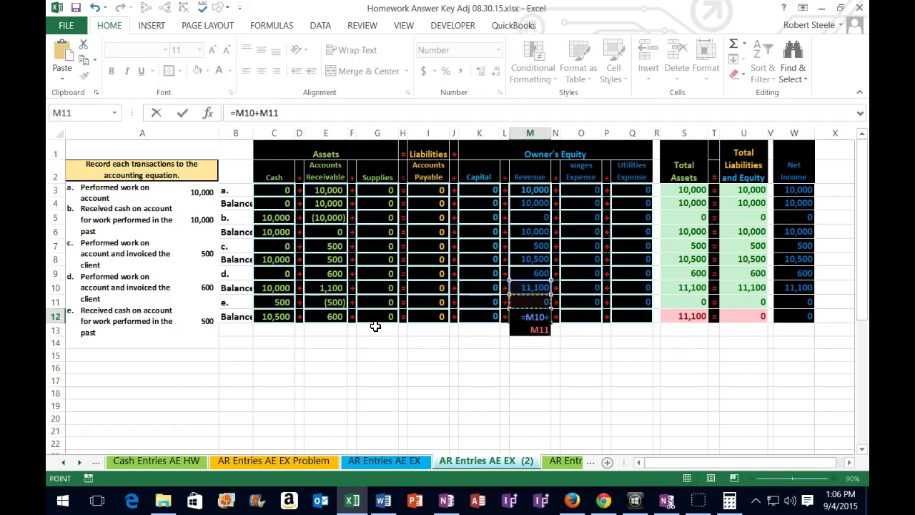
{"action": "key", "text": "Tab"}
{"action": "key", "text": "Tab"}
Calculate the Wages Expense balance after transaction e in O12 by adding O10 and O11.
{"action": "type", "text": "="}
{"action": "key", "text": "Up"}
{"action": "key", "text": "Up"}
{"action": "type", "text": "+"}
{"action": "key", "text": "Up"}
{"action": "key", "text": "Tab"}
{"action": "key", "text": "Tab"}
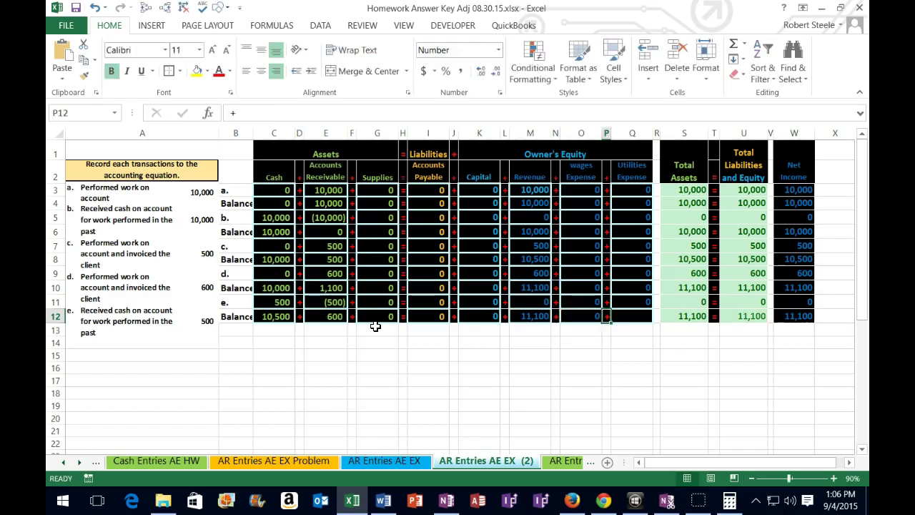
Calculate the Utilities Expense balance after transaction e in Q12 by adding Q10 and Q11.
{"action": "type", "text": "="}
{"action": "key", "text": "Up"}
{"action": "key", "text": "Up"}
{"action": "type", "text": "+"}
{"action": "key", "text": "Up"}
{"action": "key", "text": "Return"}
{"action": "left_click", "coordinate": [376, 326]}
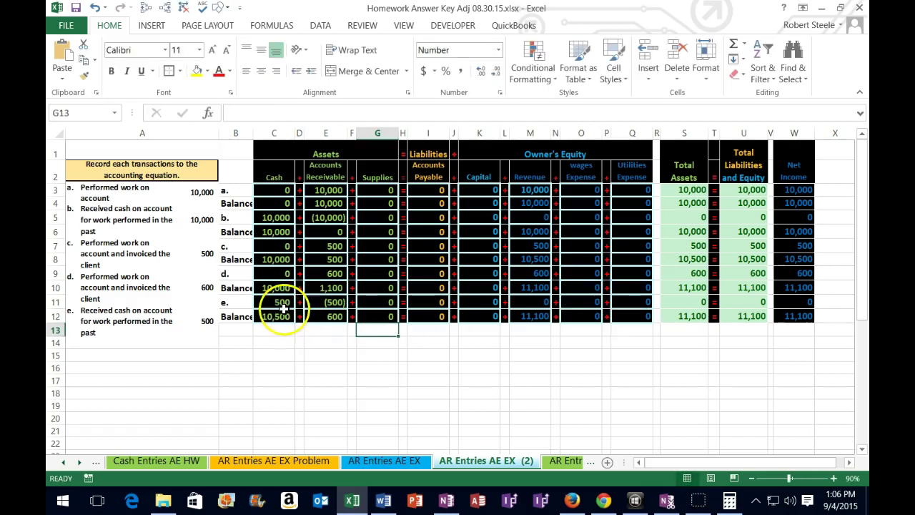
Compare the sum of C12:G12 with the sum of I12:Q12 and check the row 12 Total Assets, Total Liabilities and Equity, and Net Income cells.
{"action": "left_click_drag", "start_coordinate": [278, 314], "coordinate": [363, 315]}
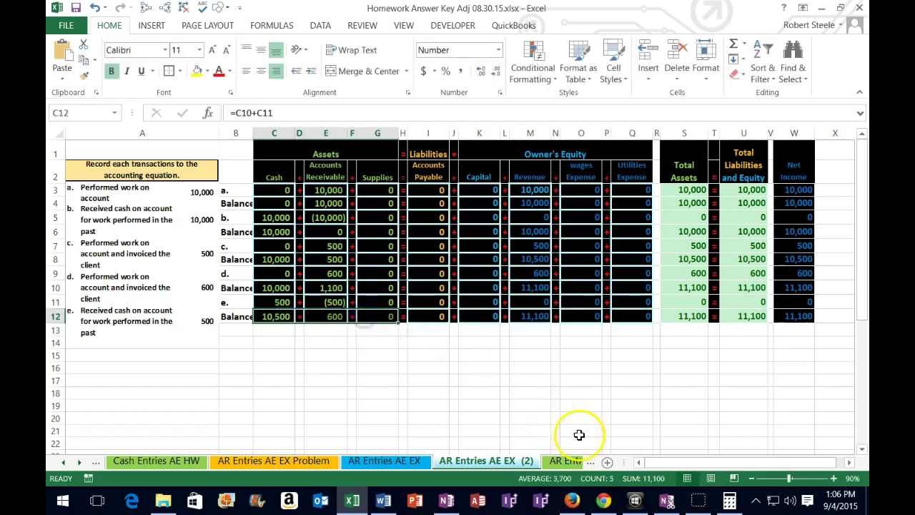
{"action": "left_click_drag", "start_coordinate": [436, 316], "coordinate": [637, 316]}
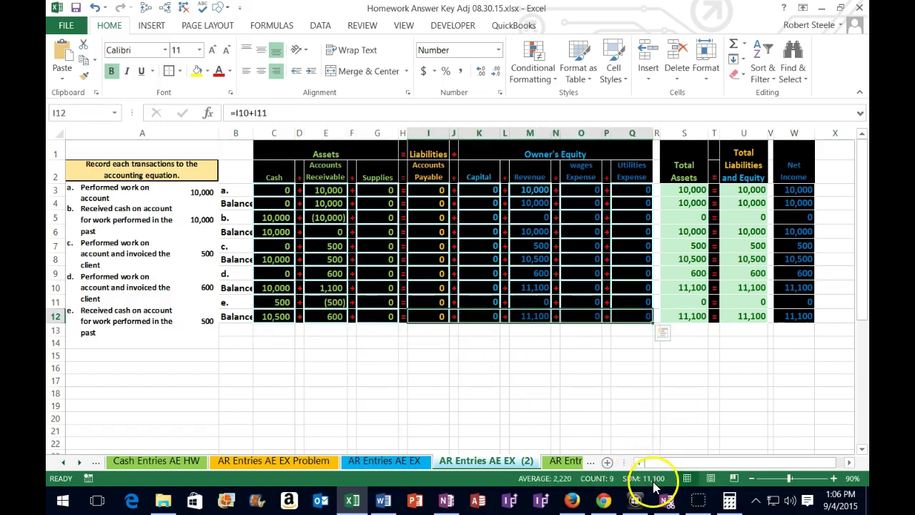
{"action": "left_click", "coordinate": [683, 319]}
{"action": "left_click", "coordinate": [740, 317]}
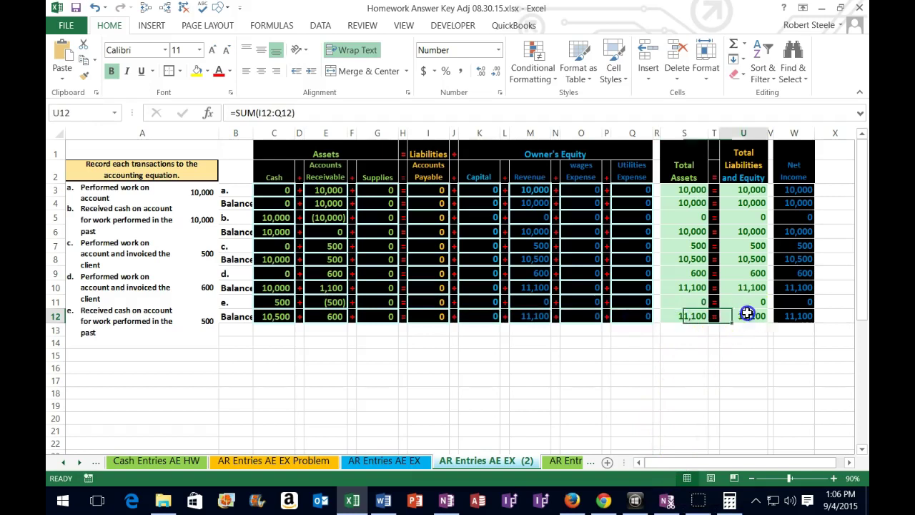
{"action": "left_click", "coordinate": [802, 318]}
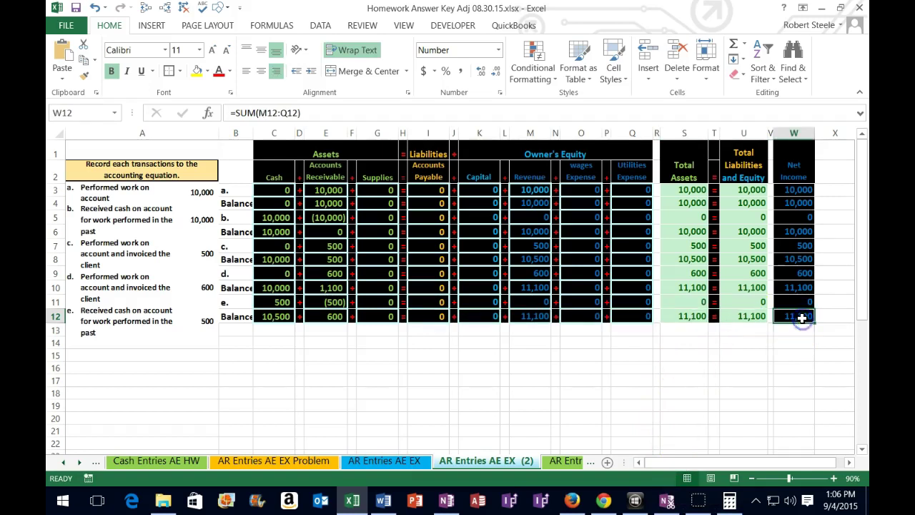